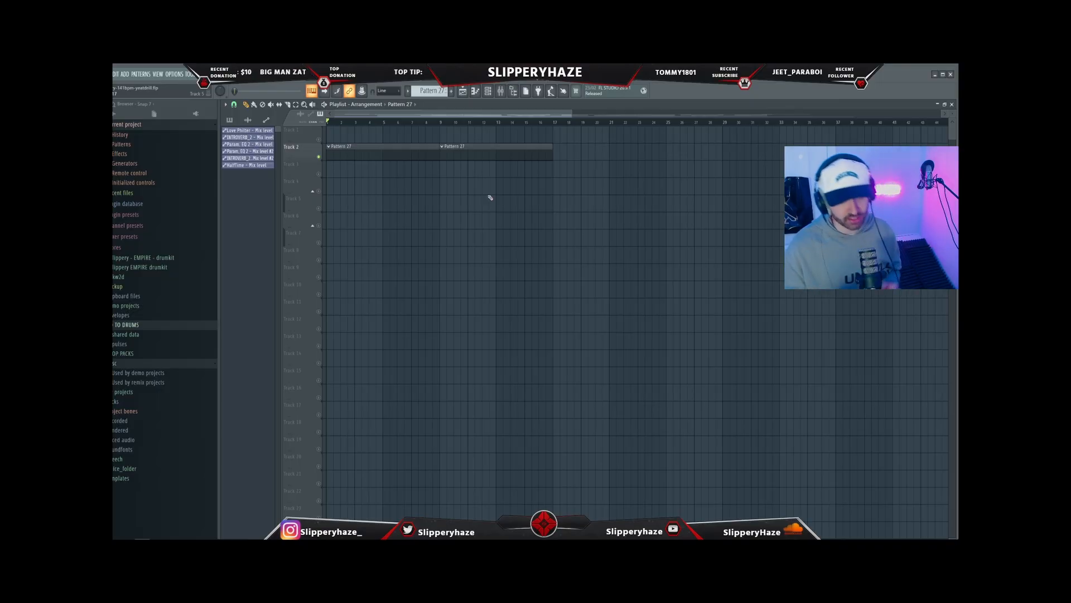
key("F6")
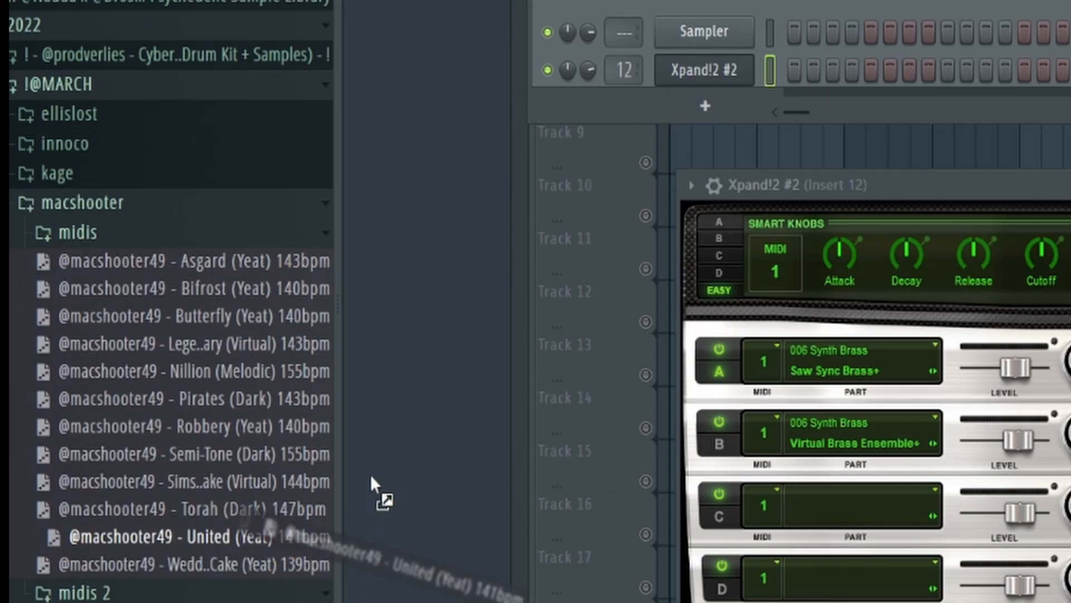
left_click_drag(370, 474, 704, 70)
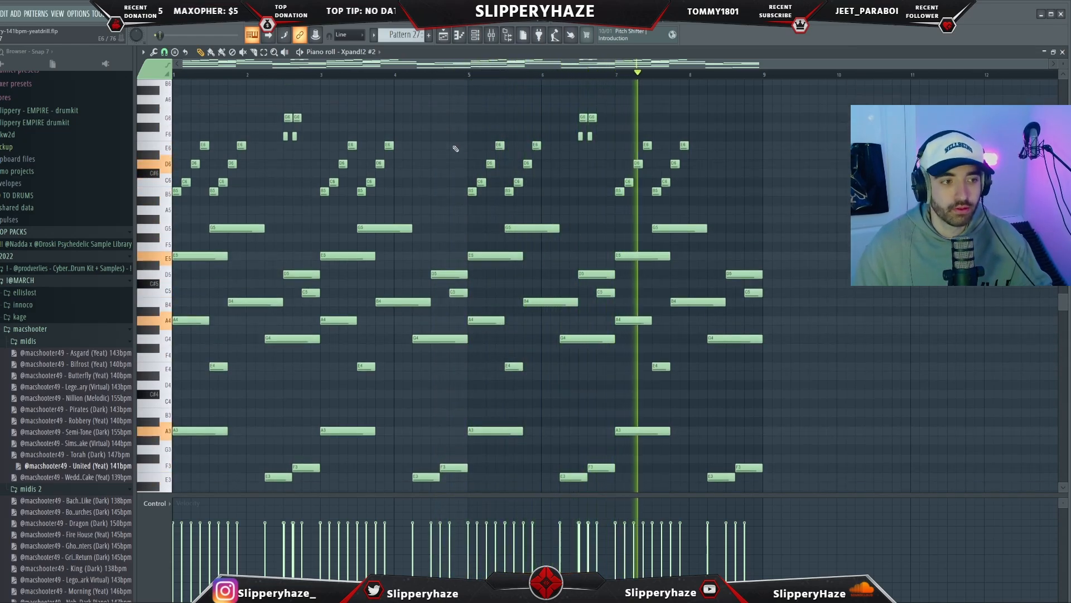
Delete all the arpeggio notes above G5 and lower the G5, E5 and D5 notes by one octave.
left_click_drag(753, 223, 2, 103)
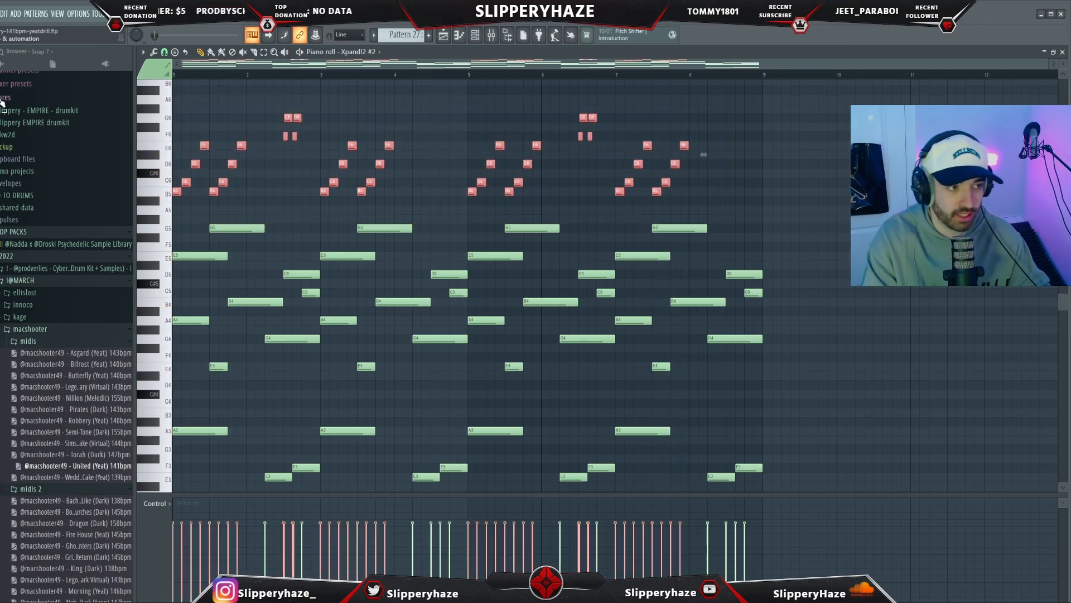
key("Delete")
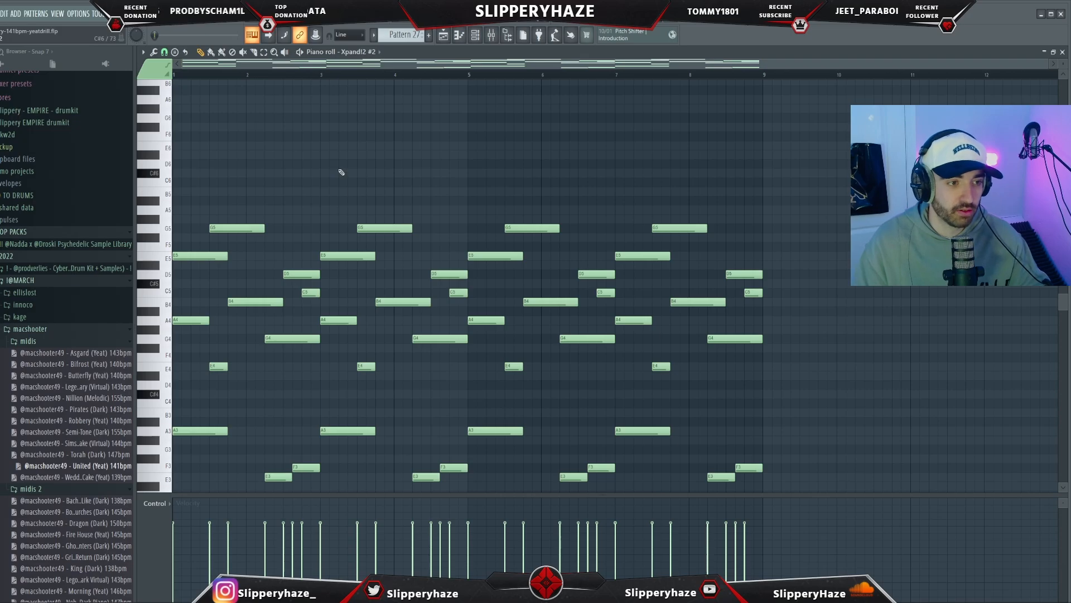
left_click_drag(769, 249, 158, 203)
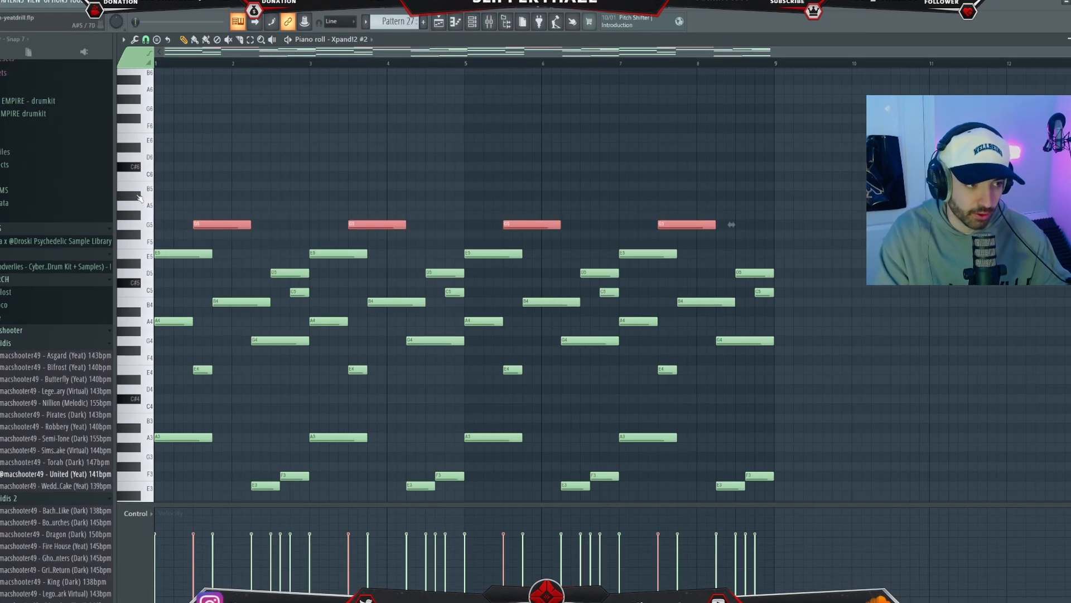
key("ctrl+Down")
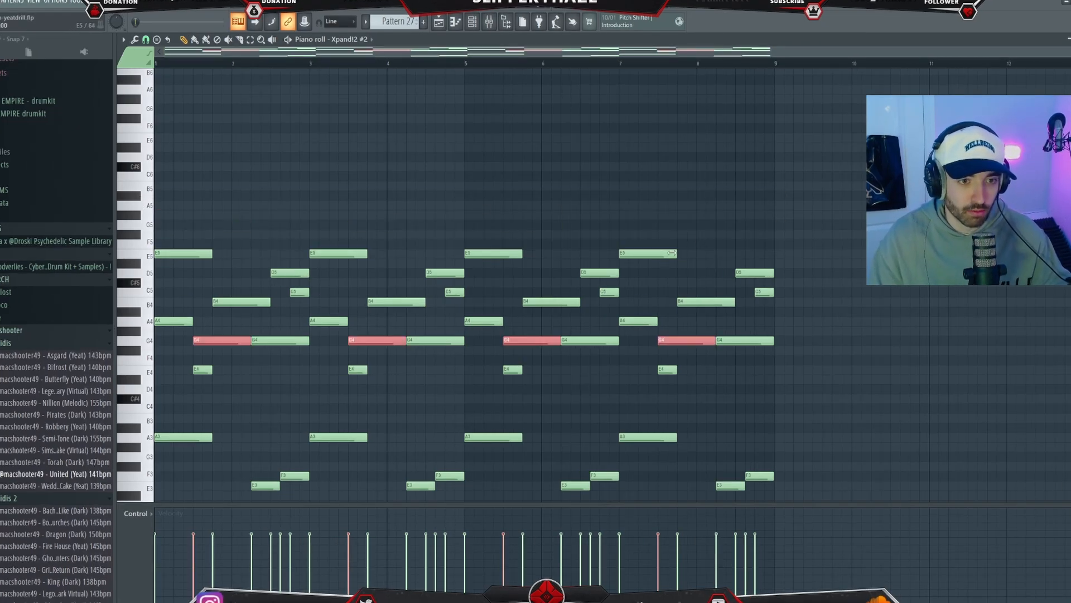
left_click_drag(662, 267, 125, 218)
key("ctrl+Down")
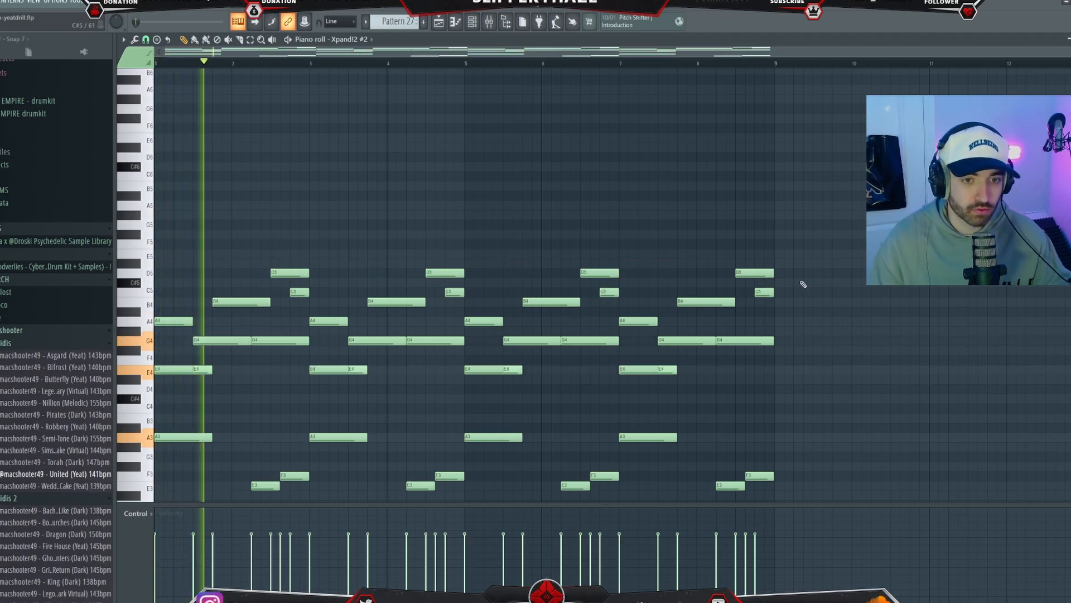
left_click_drag(792, 277, 253, 201)
key("ctrl+Down")
Play back the melody to hear the octave changes.
key("space")
scroll(260, 176, "down", 1)
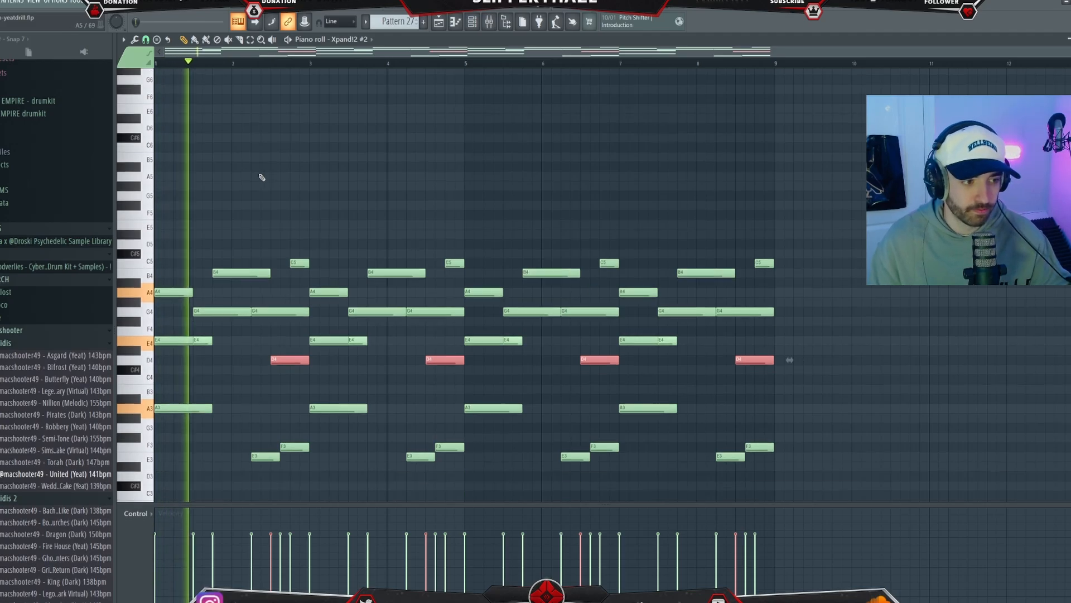
key("ctrl+d")
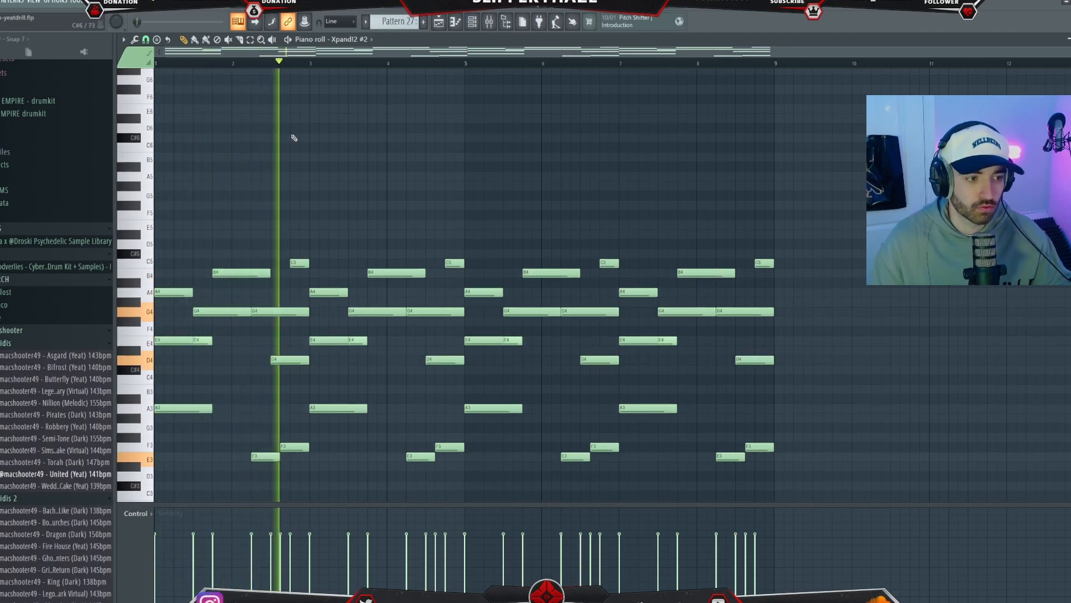
scroll(334, 151, "down", 1)
scroll(363, 159, "down", 1)
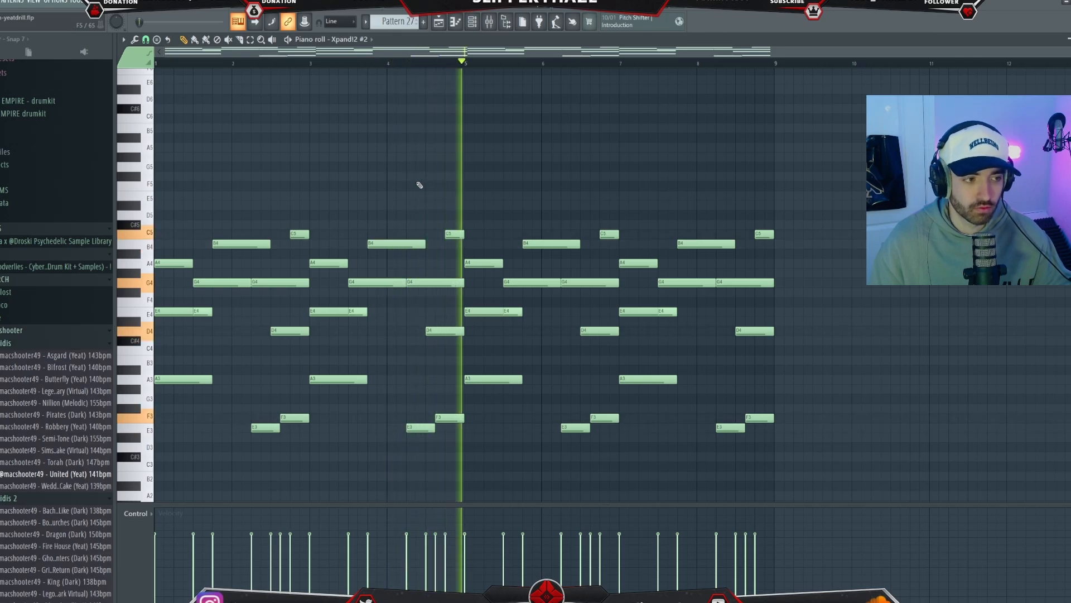
key("space")
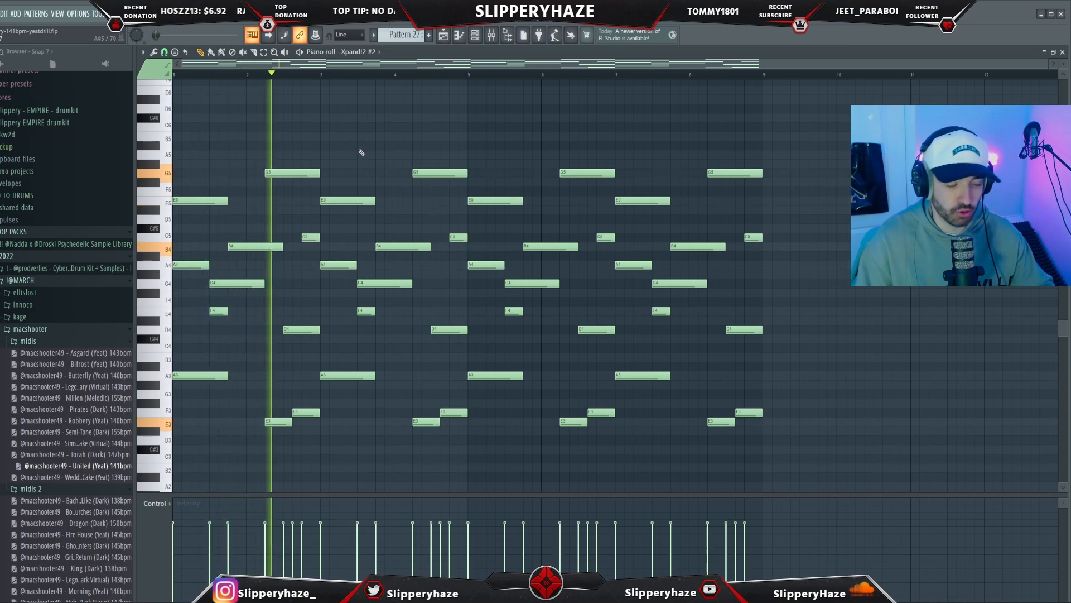
Draw a rising four-note run of short notes, B5, C6, D6 and E6, from the start of bar 1.
key("space")
scroll(177, 188, "up", 1)
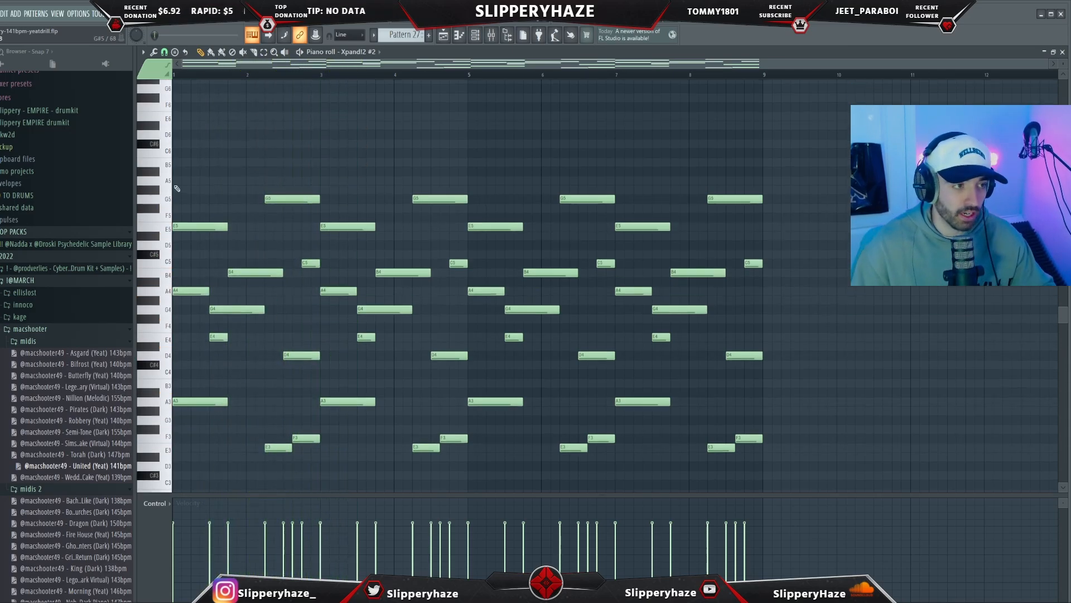
scroll(173, 168, "up", 2)
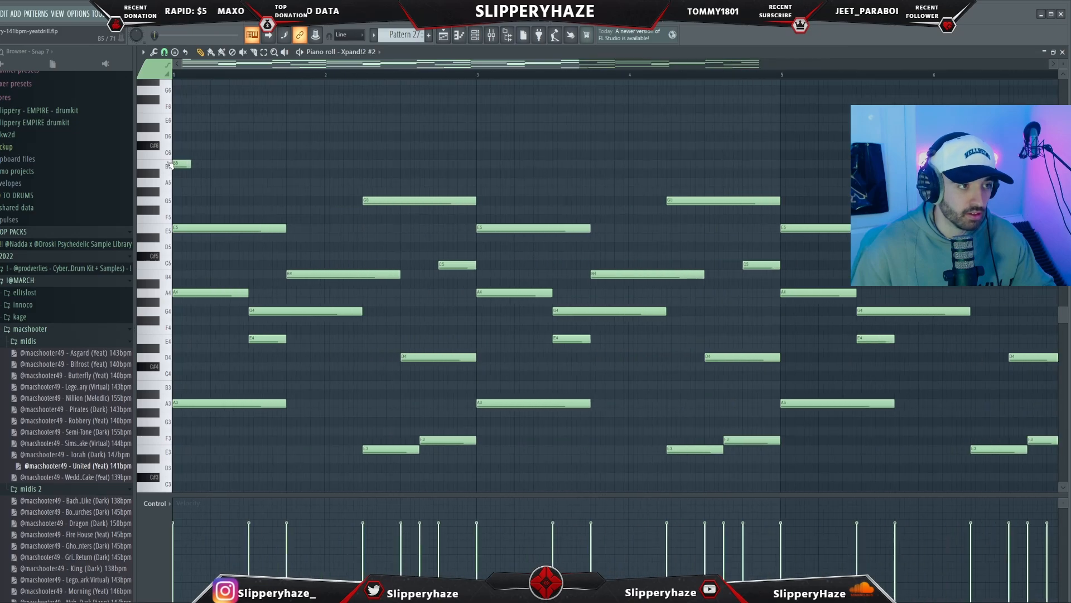
key("space")
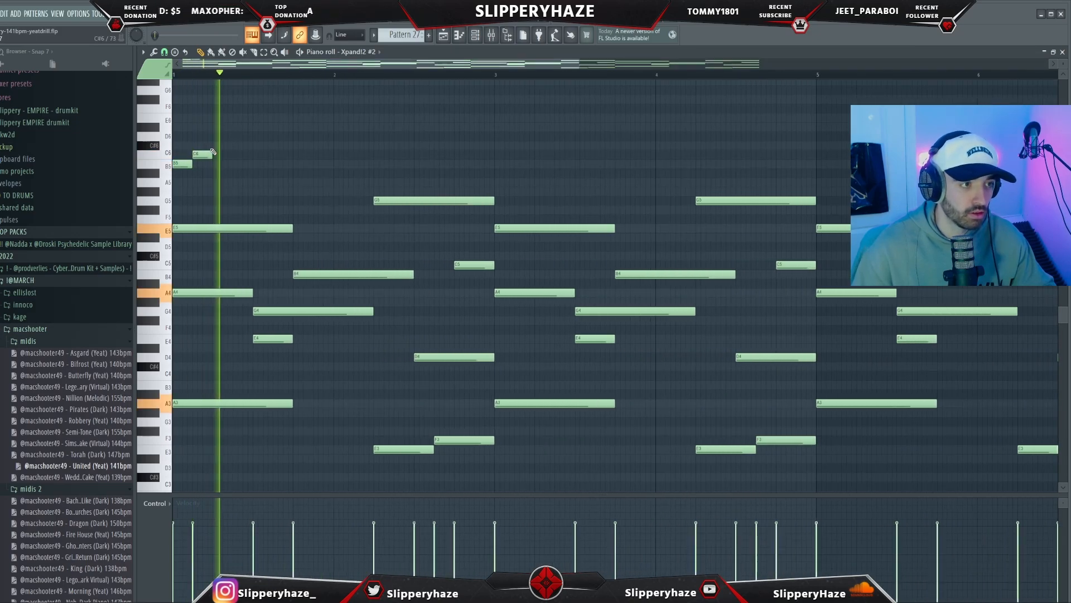
left_click(218, 146)
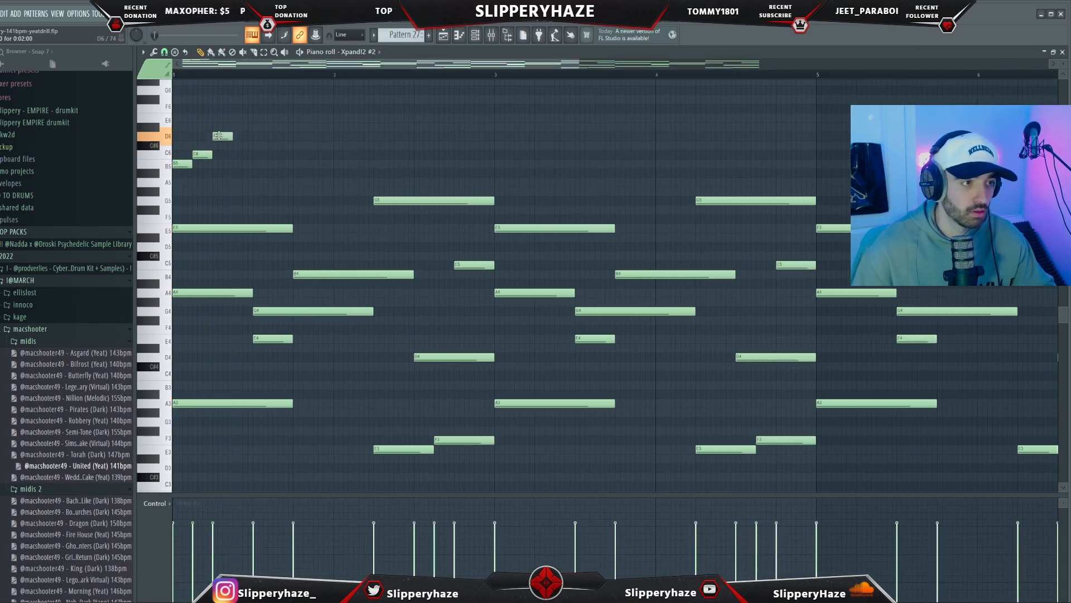
left_click(233, 118)
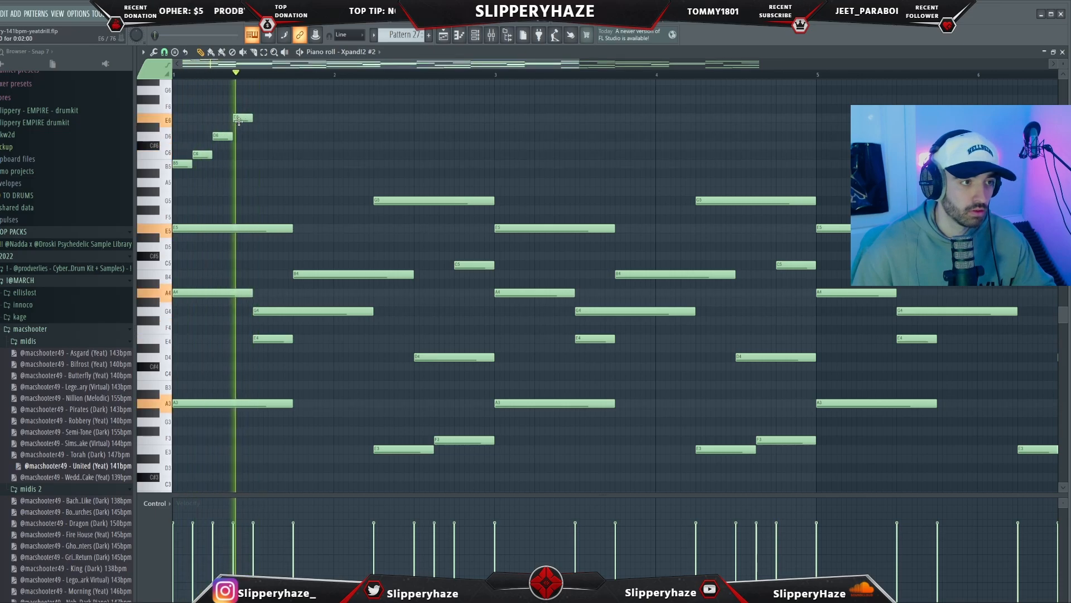
Duplicate the four-note rising run back to back until the end of bar 8.
scroll(224, 139, "down", 3)
left_click_drag(249, 177, 174, 92)
key("ctrl+b")
key("ctrl+b")
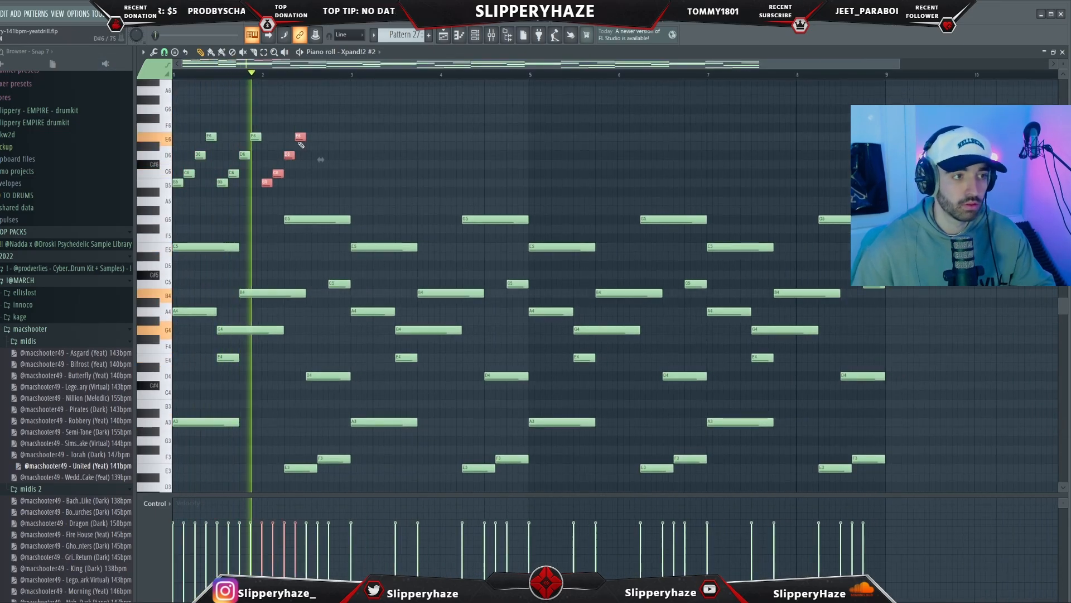
key("ctrl+b")
key("ctrl+b")
scroll(334, 156, "down", 1)
scroll(334, 156, "down", 1)
key("ctrl+b")
key("ctrl+b")
key("ctrl+b")
key("ctrl+b")
key("ctrl+b")
key("ctrl+b")
key("ctrl+b")
key("ctrl+b")
key("ctrl+b")
key("ctrl+b")
key("ctrl+b")
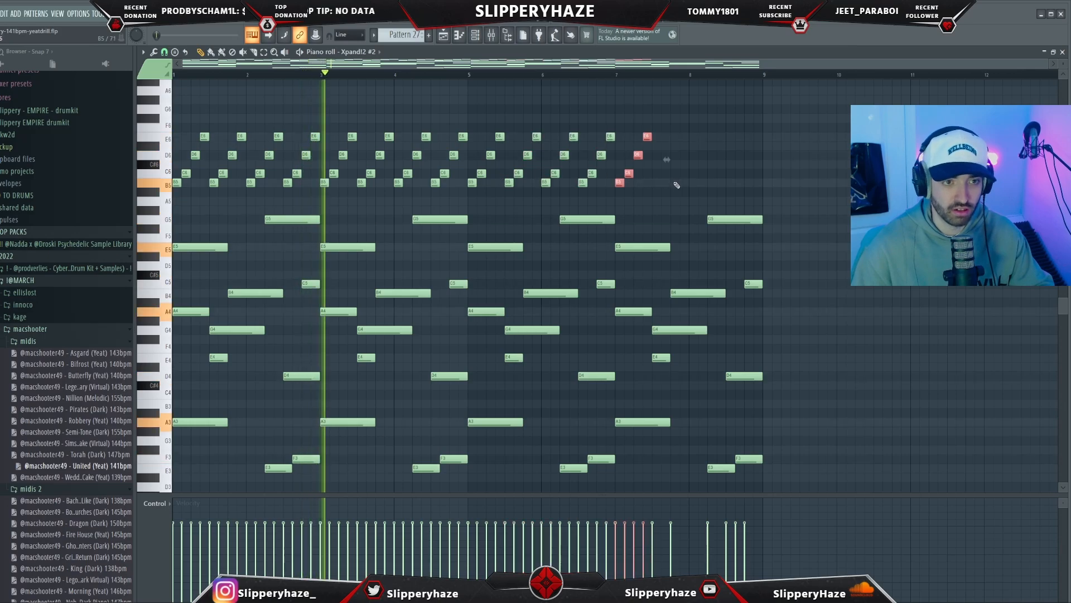
left_click(798, 233, "ctrl")
scroll(798, 233, "down", 2)
scroll(798, 233, "up", 2)
key("space")
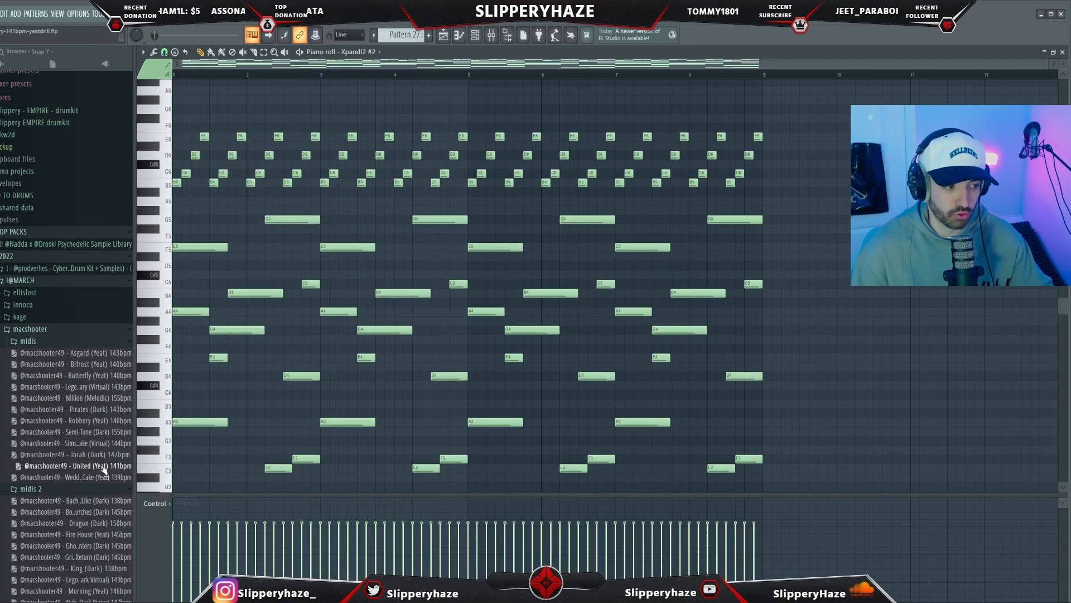
Reload the United (Yeat) 141bpm MIDI into the Xpand!2 #2 piano roll, replacing the edited notes.
left_click_drag(363, 311, 365, 279)
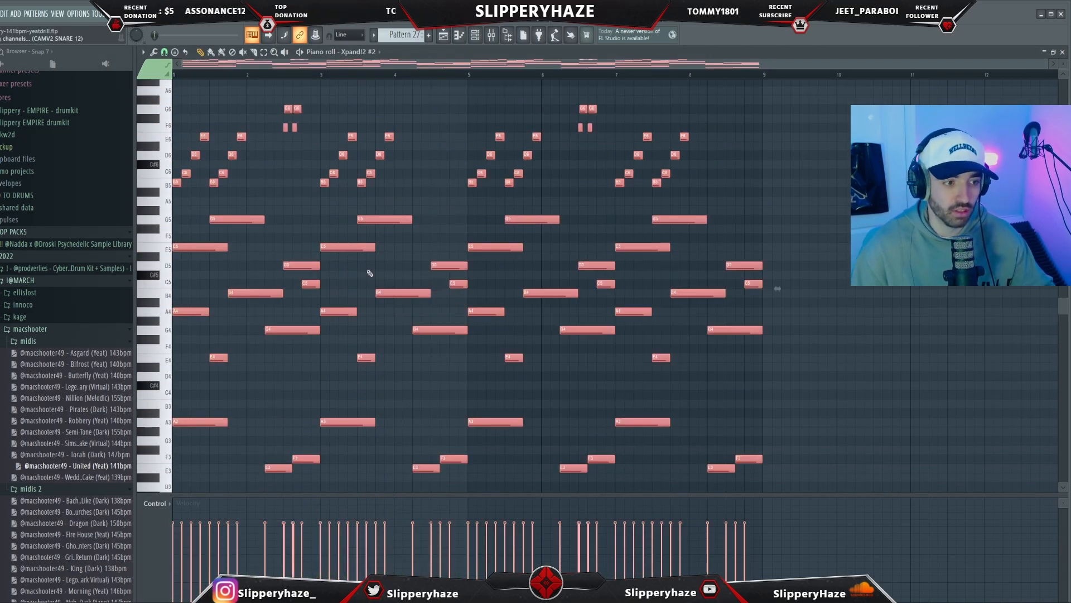
left_click(460, 213, "ctrl")
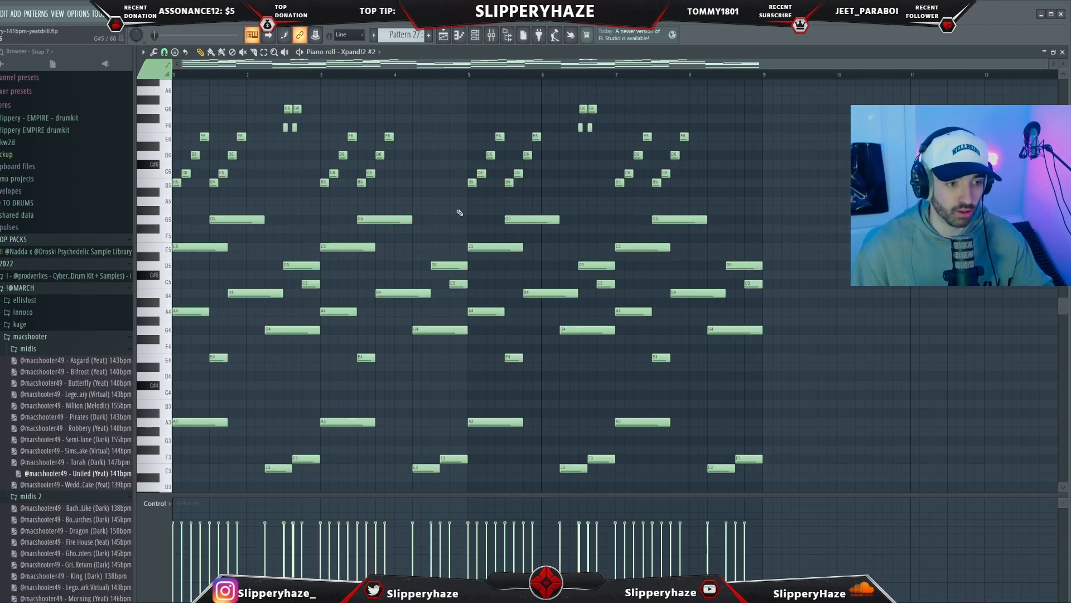
Replace the high G6 and F6 notes in bar 2 with a copied arpeggio and fill the gap in bar 4 the same way.
left_click_drag(272, 188, 132, 125)
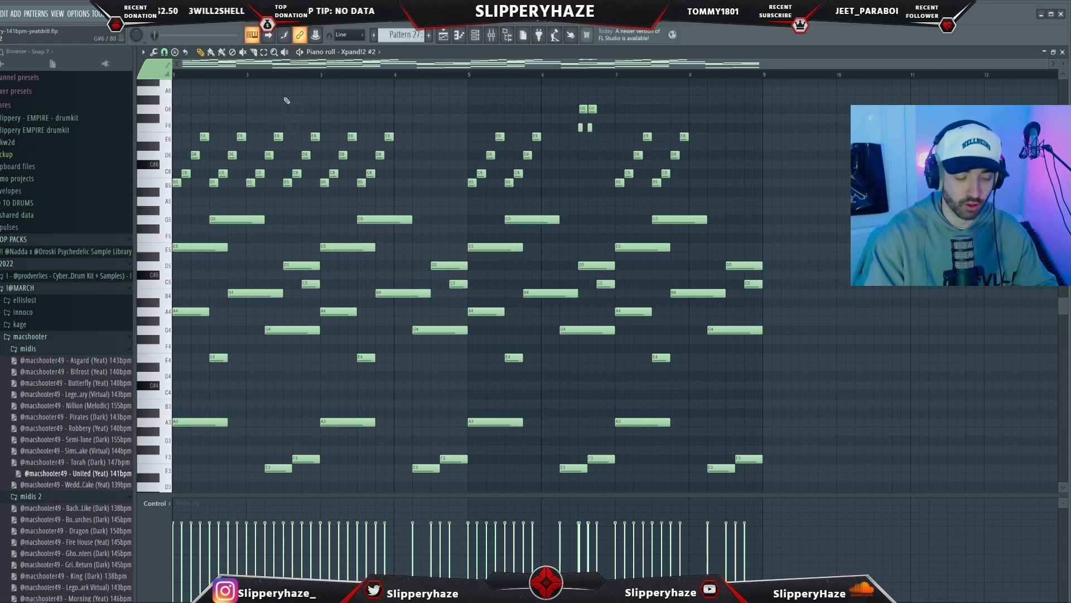
left_click_drag(411, 204, 331, 89)
key("ctrl+b")
left_click(390, 114, "ctrl")
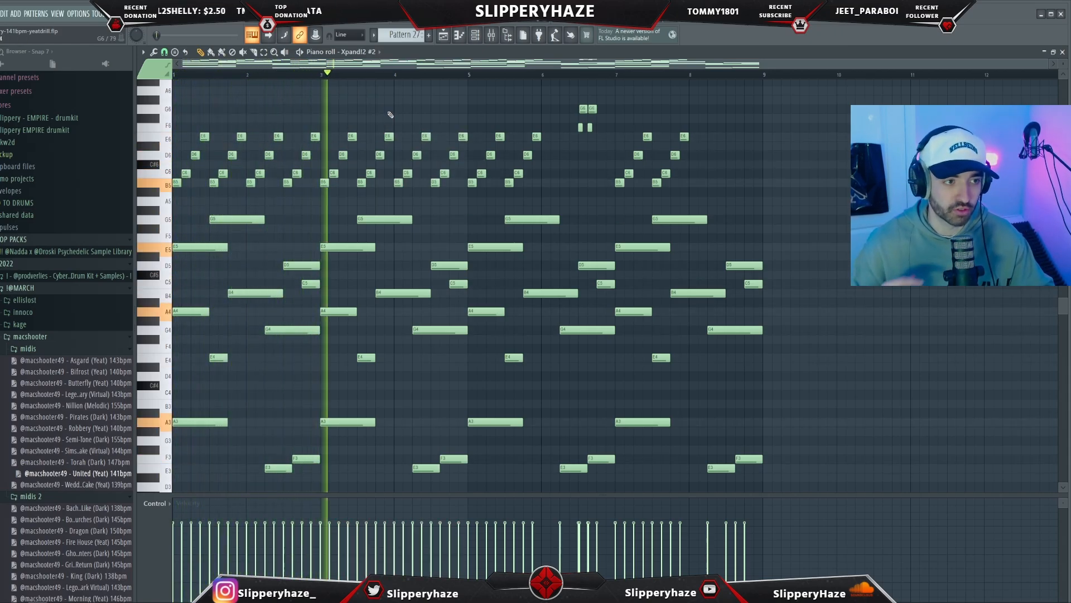
key("space")
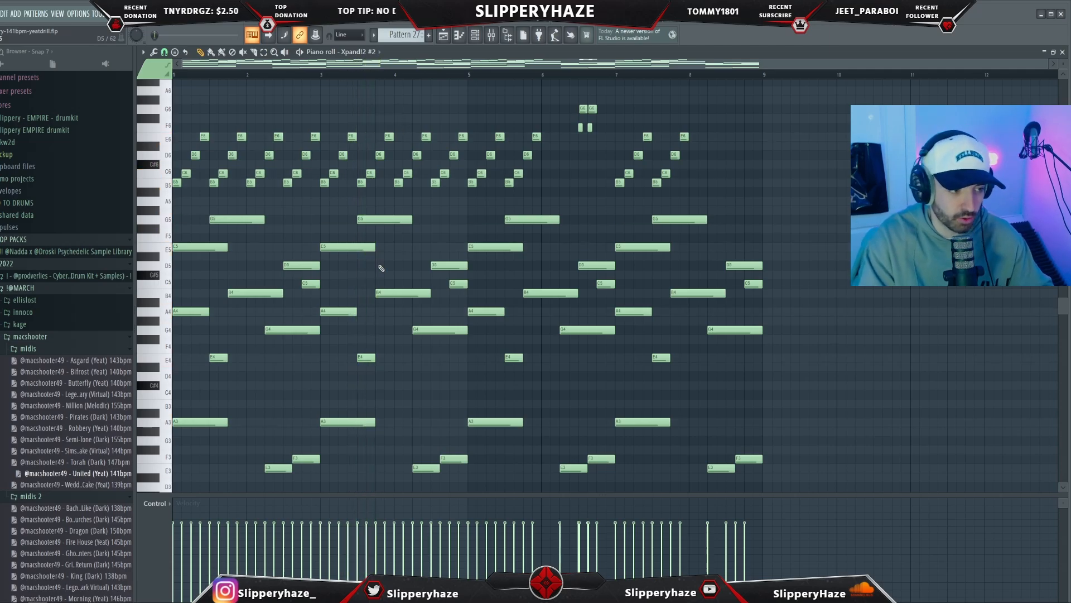
Transpose all the melody notes up four semitones and play them back.
key("shift+Up")
key("shift+Up")
key("shift+Up")
key("shift+Up")
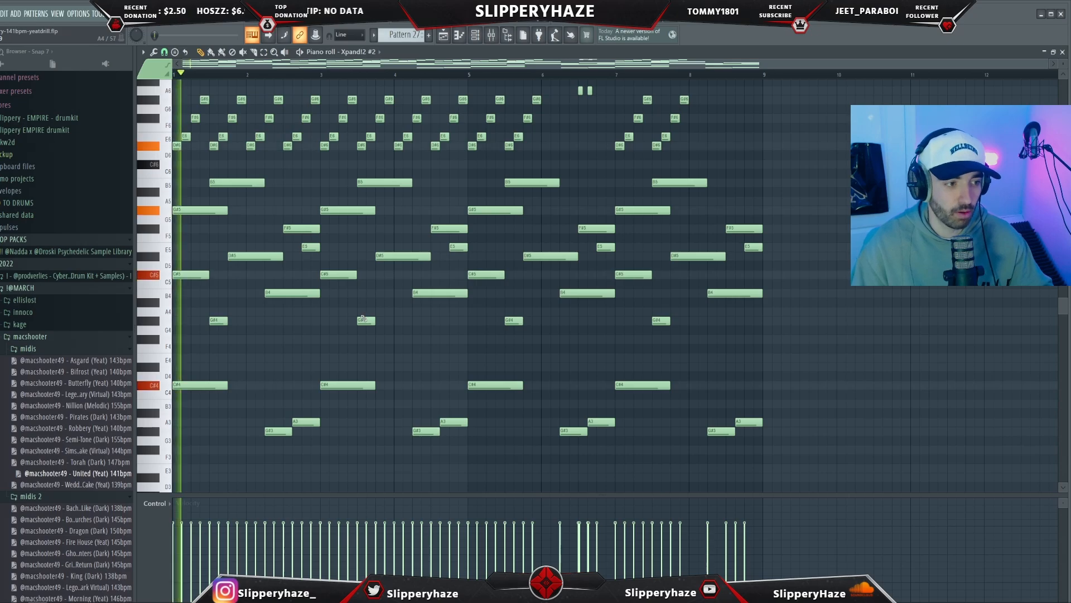
key("space")
scroll(357, 313, "up", 2)
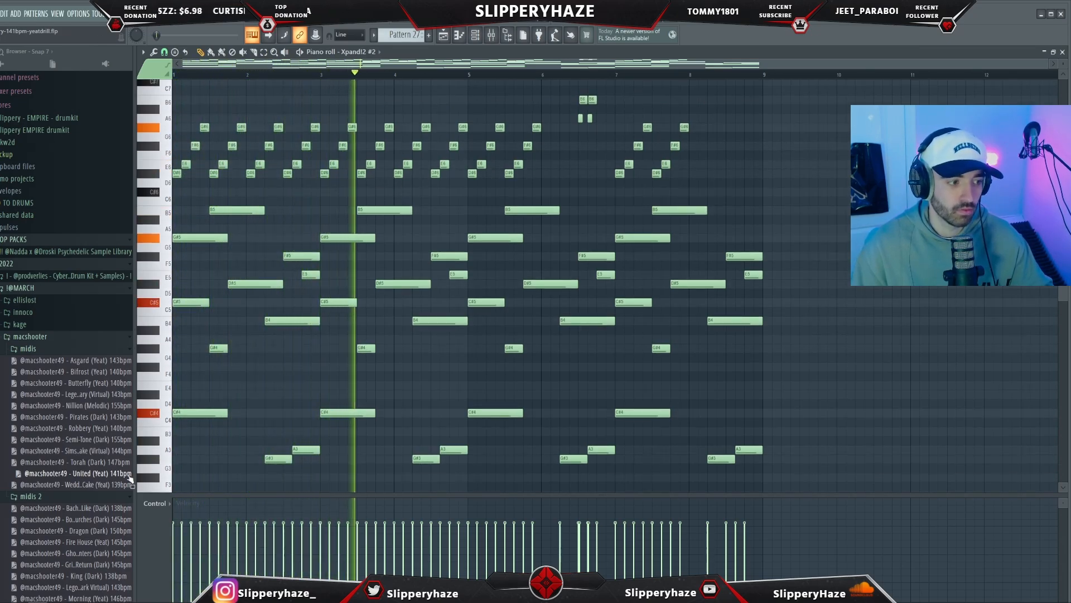
Reload the United (Yeat) 141bpm MIDI over the current notes and transpose everything up four semitones.
left_click_drag(119, 479, 368, 311)
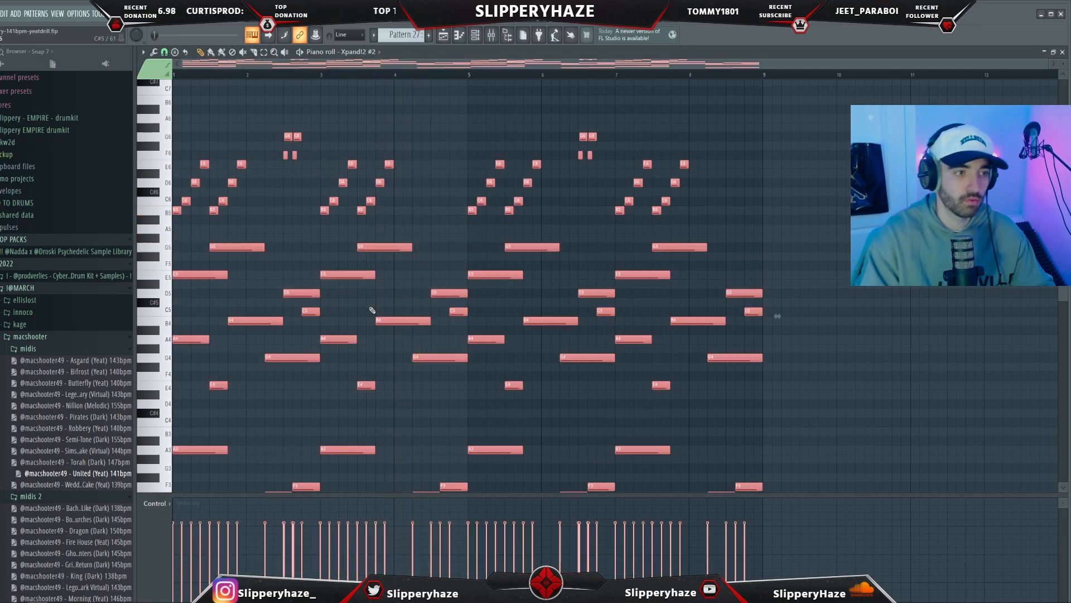
key("shift+Up")
key("shift+Up")
key("shift+Up")
key("shift+Up")
Play back the transposed melody and open the mixer.
key("space")
right_click(305, 370)
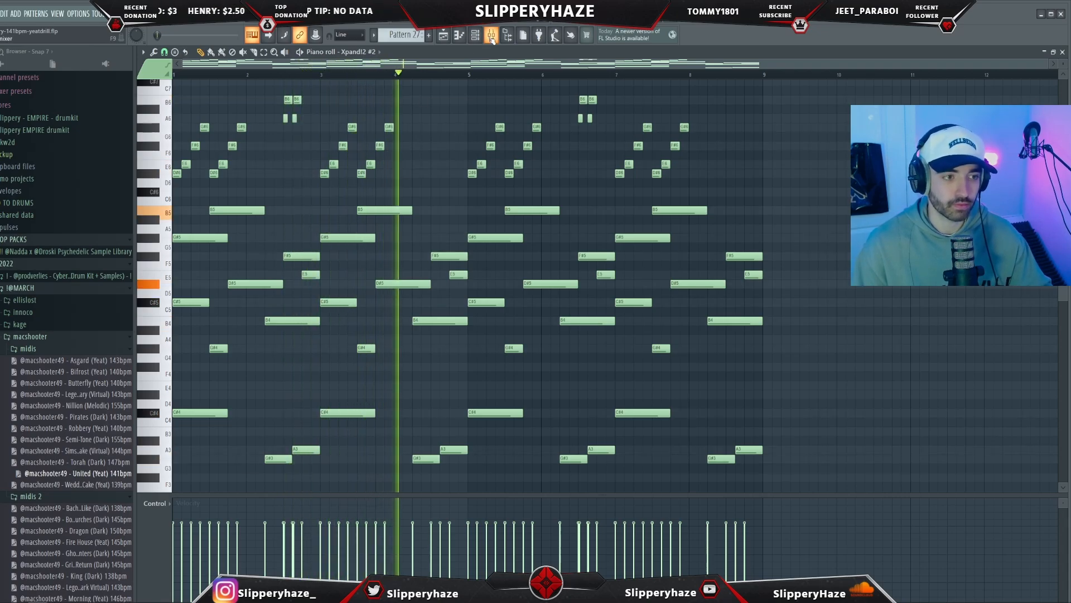
left_click(491, 35)
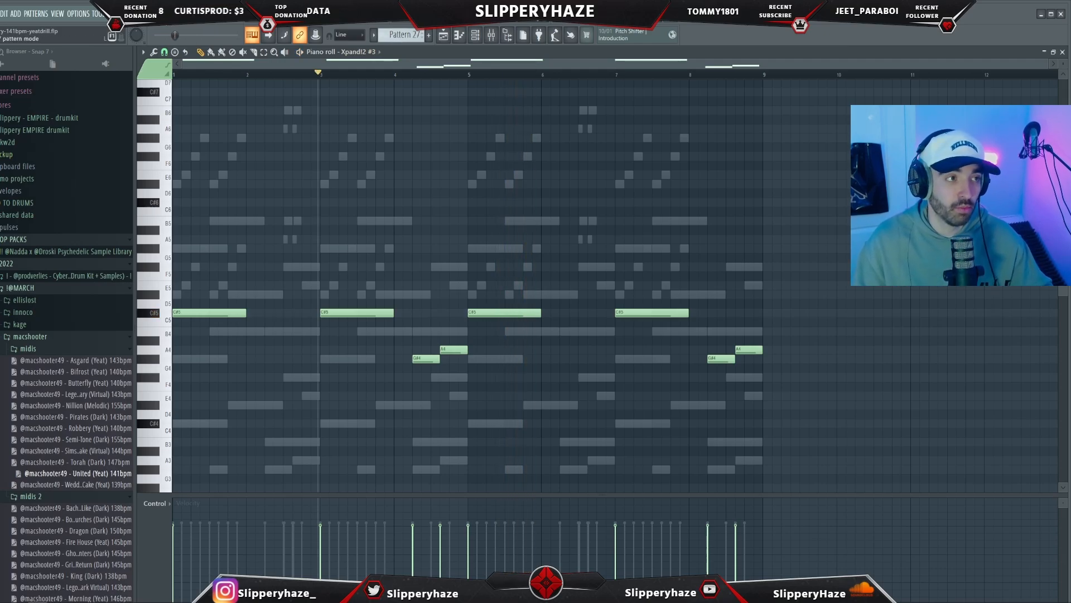
Duplicate the two-bar CAMV2 CS 4 note pattern until it fills all eight bars.
key("ctrl+b")
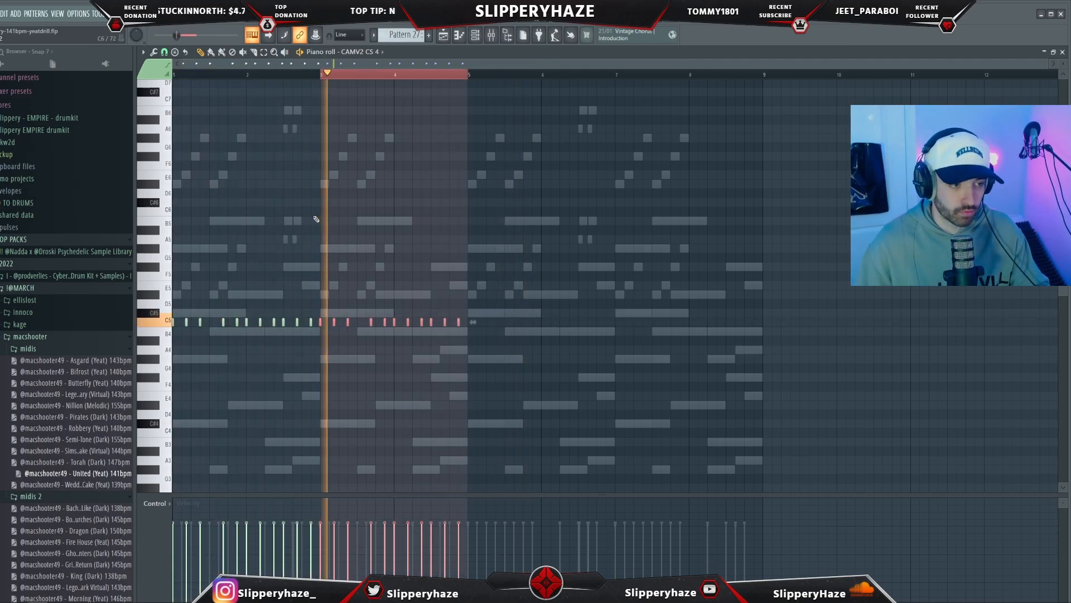
key("ctrl+b")
key("ctrl+b")
key("ctrl+a")
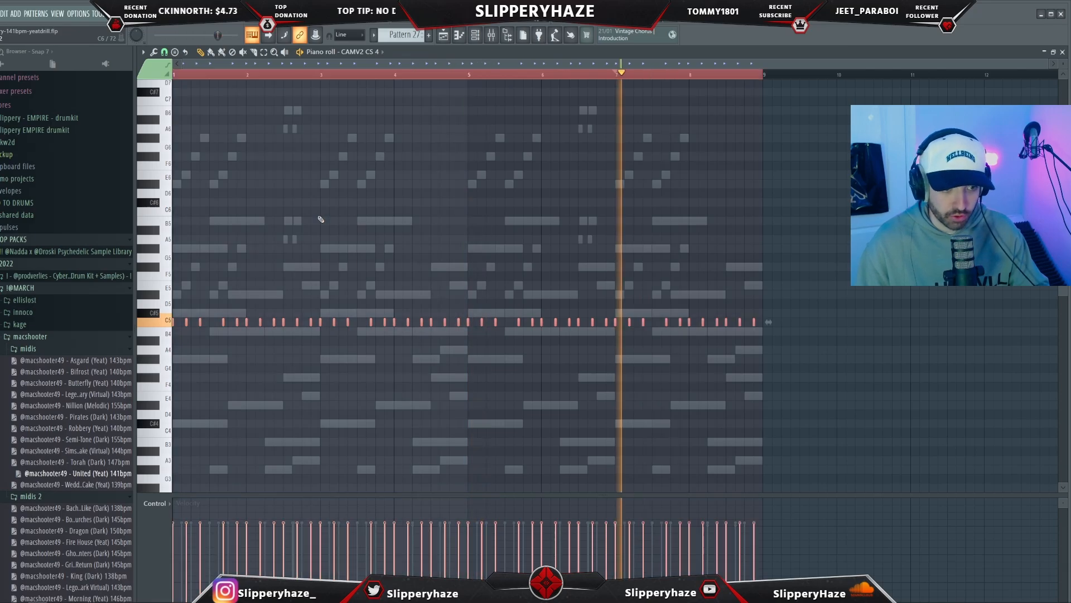
left_click(222, 73)
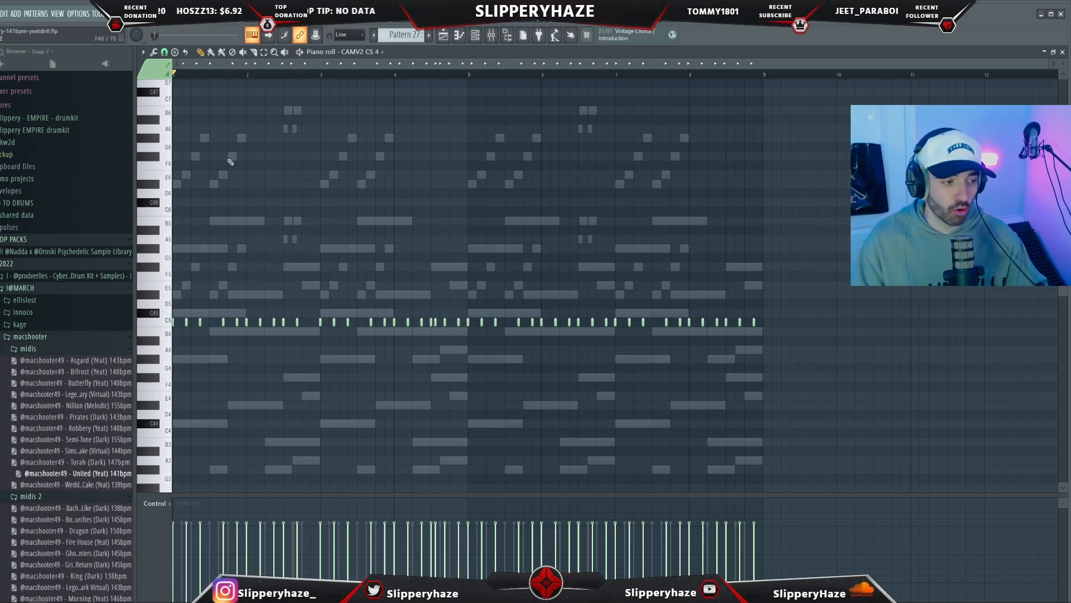
Add softer extra hits to the CAMV2 CS 4 pattern in bars 1 and 5 and lower all its notes to B4.
scroll(170, 334, "up", 2)
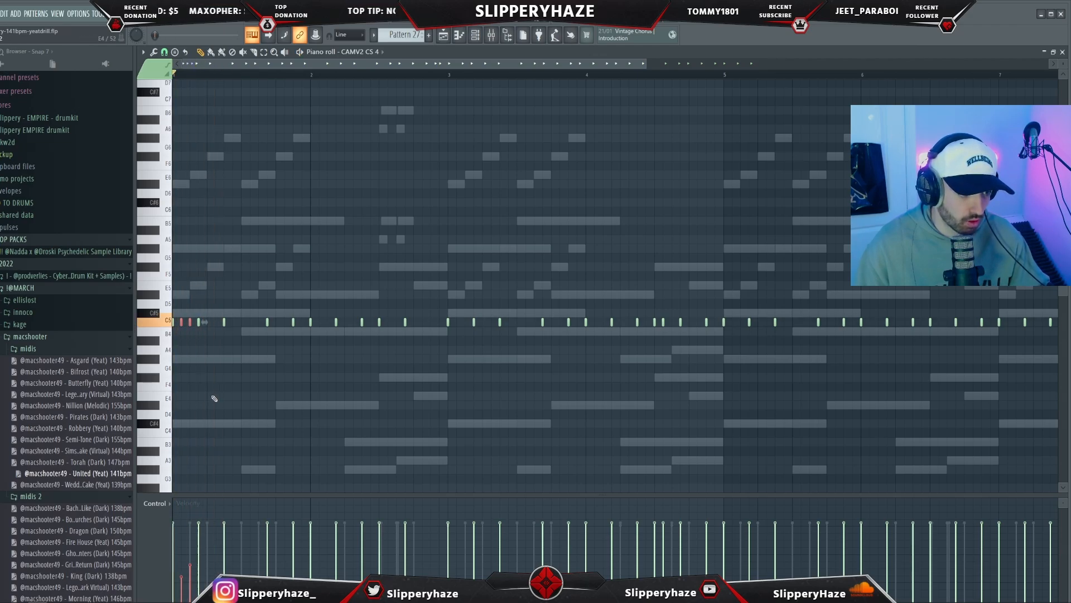
key("space")
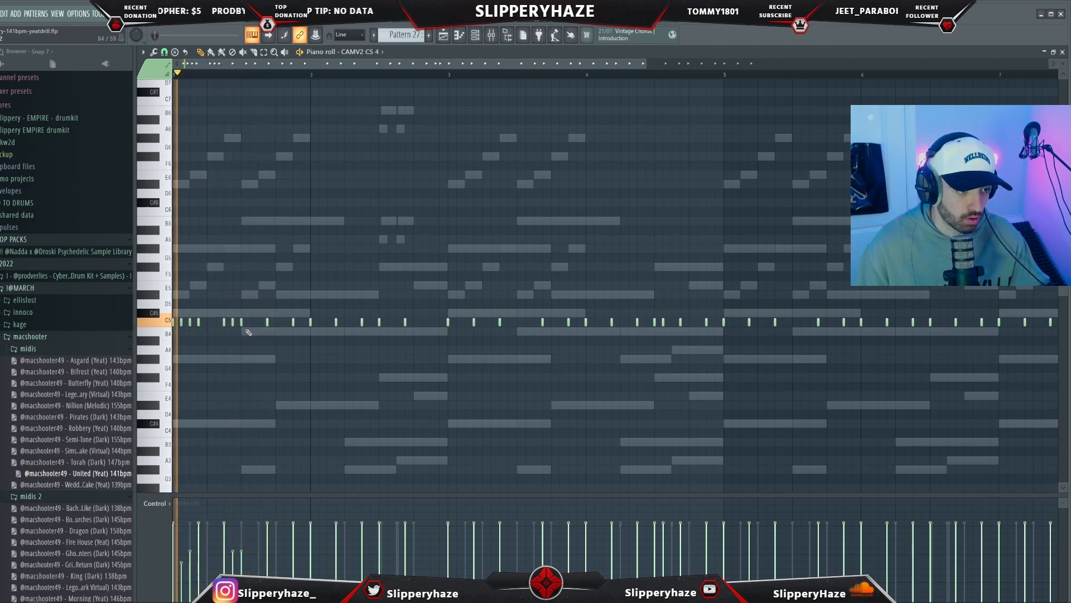
left_click(248, 322)
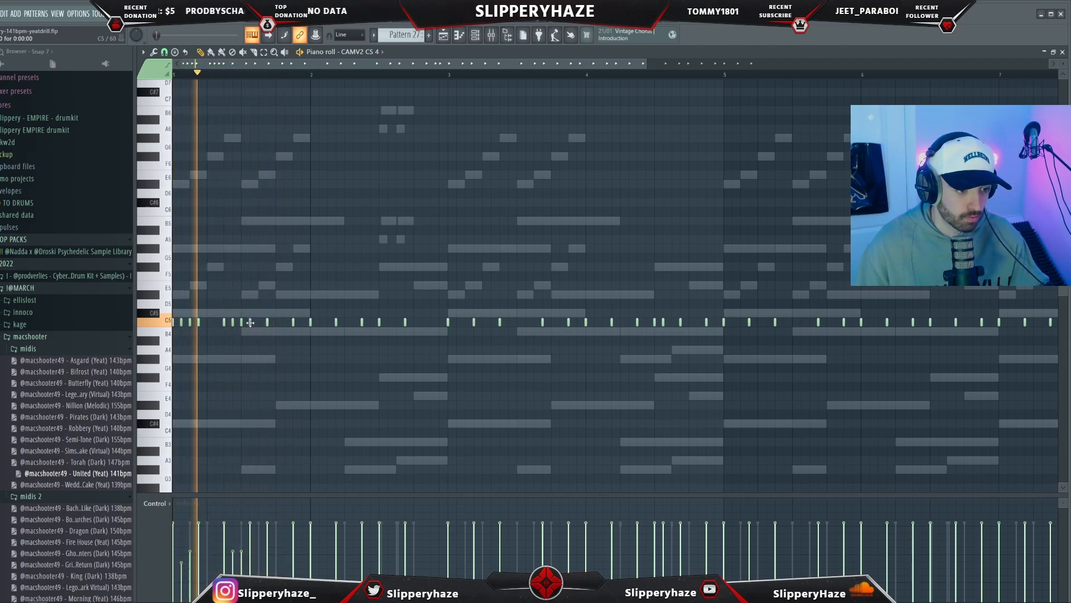
scroll(233, 322, "down", 3)
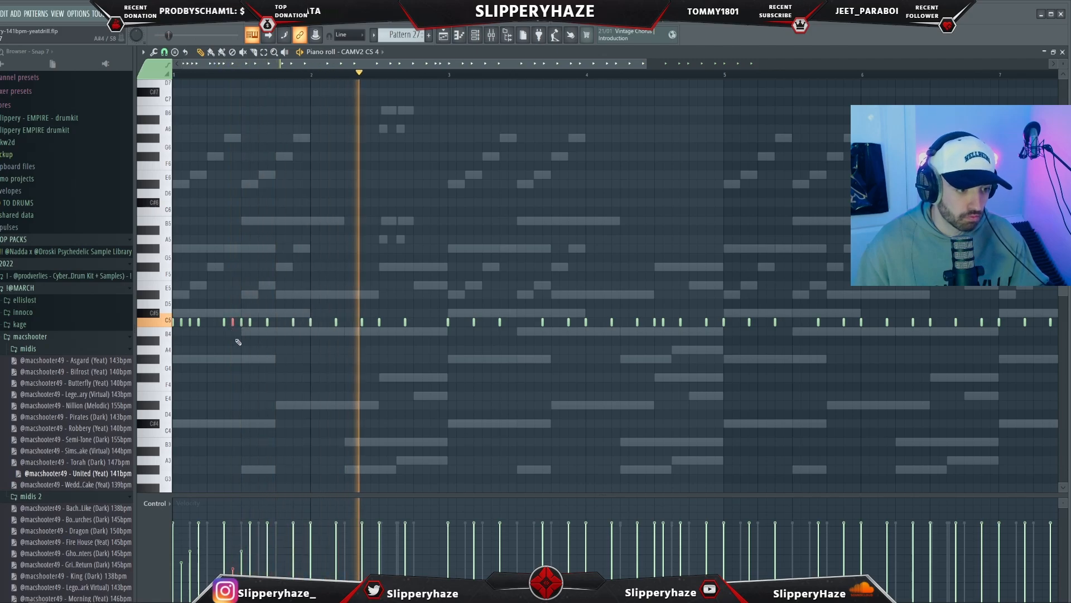
scroll(241, 357, "down", 2)
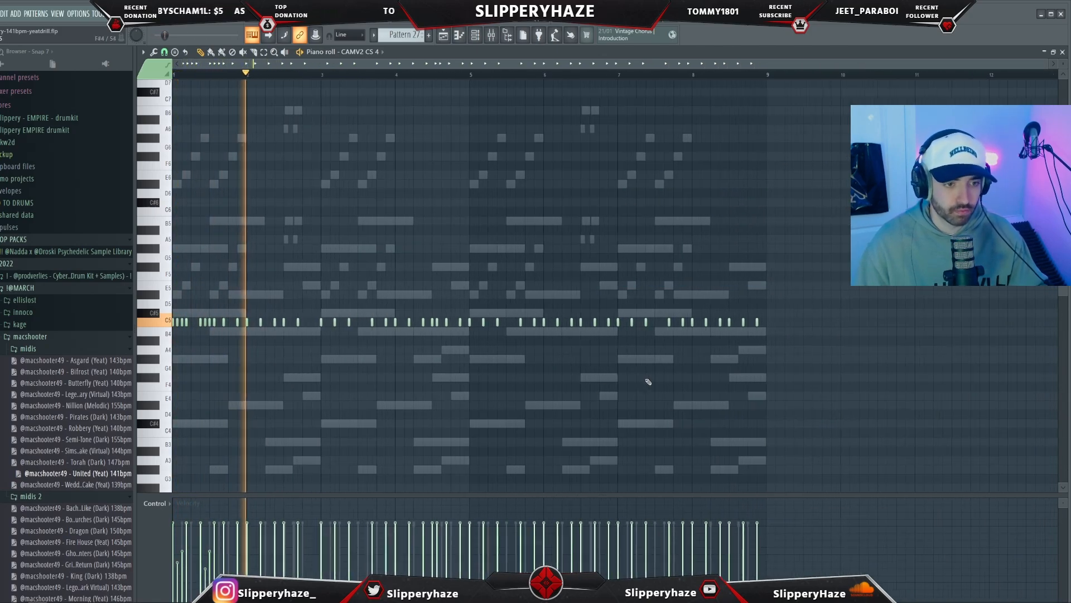
left_click_drag(776, 335, 468, 291)
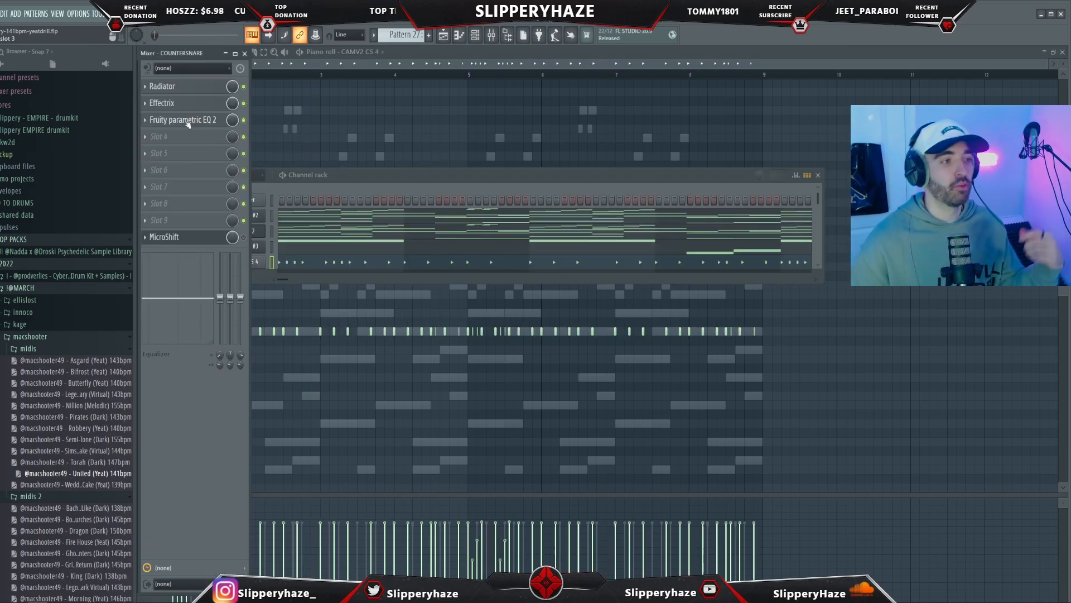
Review the Effectrix and Fruity parametric EQ 2 settings on the COUNTERSNARE mixer track, and play back the counter-snare pattern.
left_click(181, 92)
left_click(188, 104)
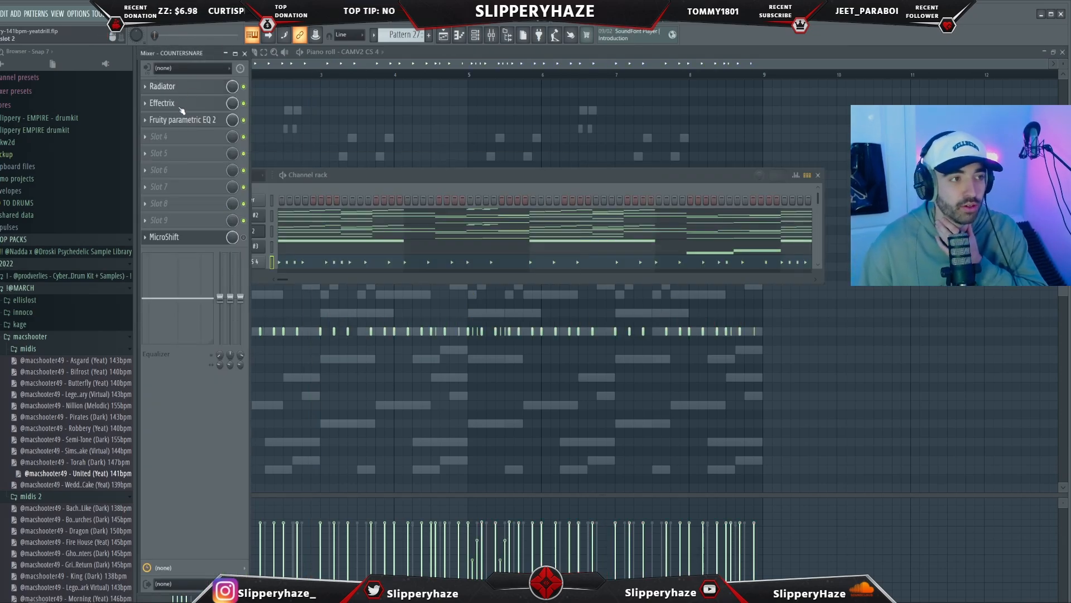
left_click(196, 119)
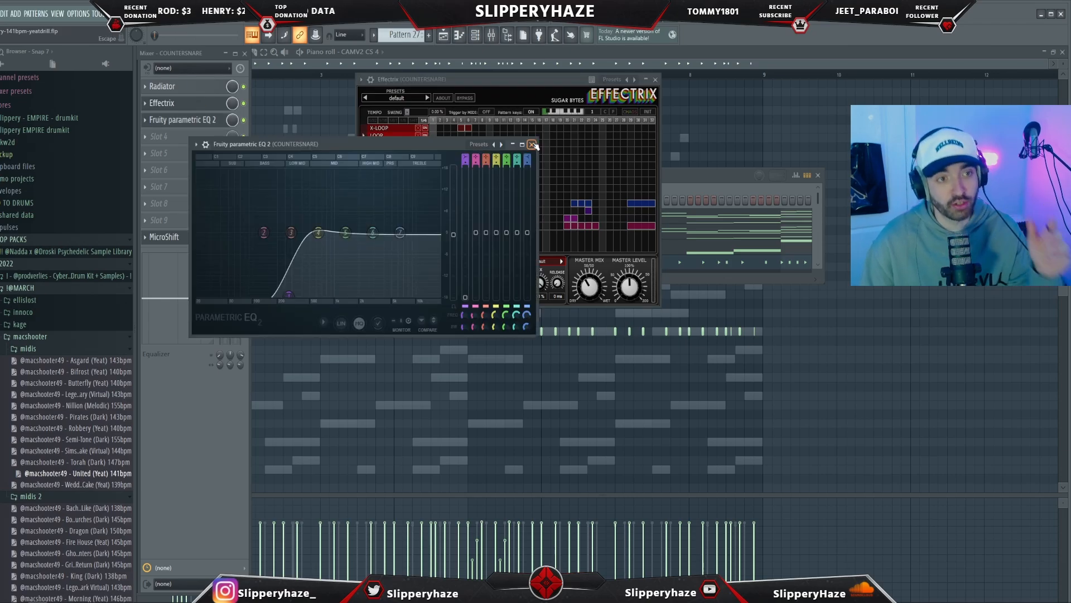
left_click(532, 144)
left_click(727, 152)
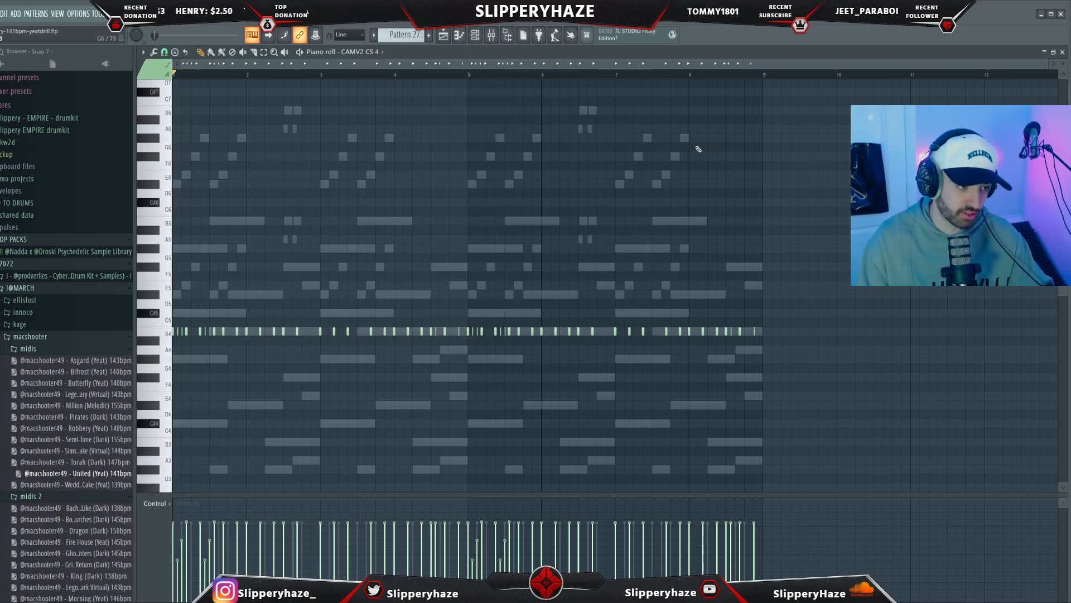
key("space")
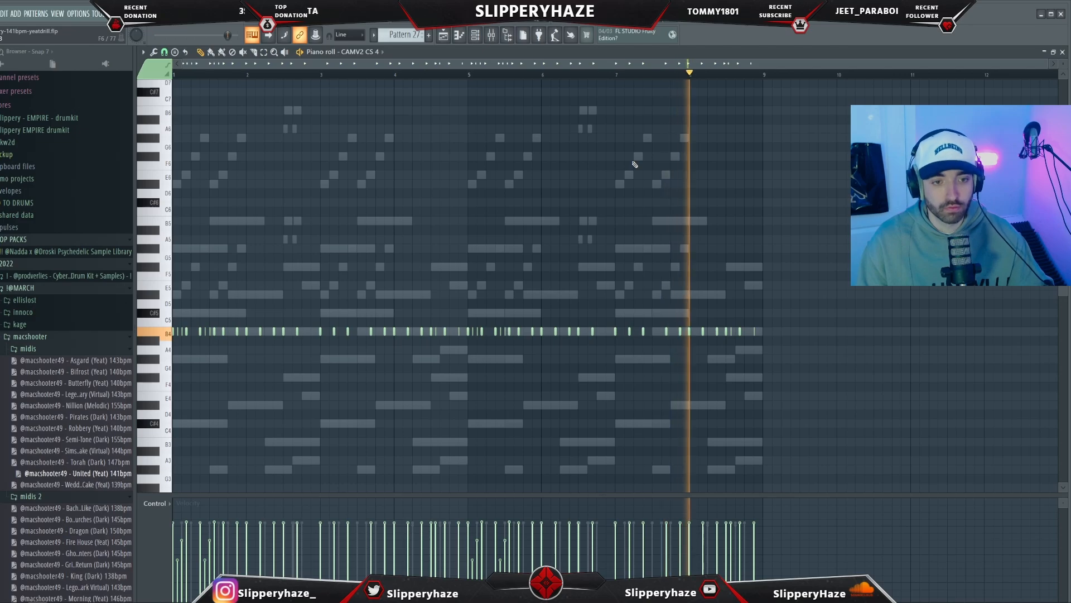
key("space")
Layer CAMV2 SNARE 12 and Village On Roids Snare hits on beat 3 of odd bars and from beat 4 of even bars.
key("F6")
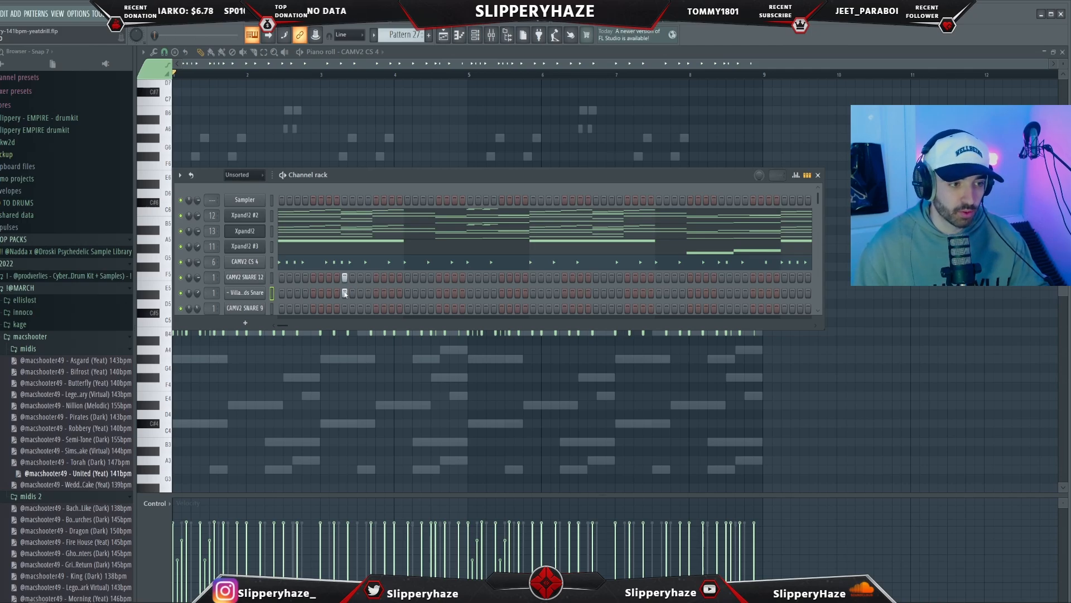
left_click(502, 293)
left_click(502, 278)
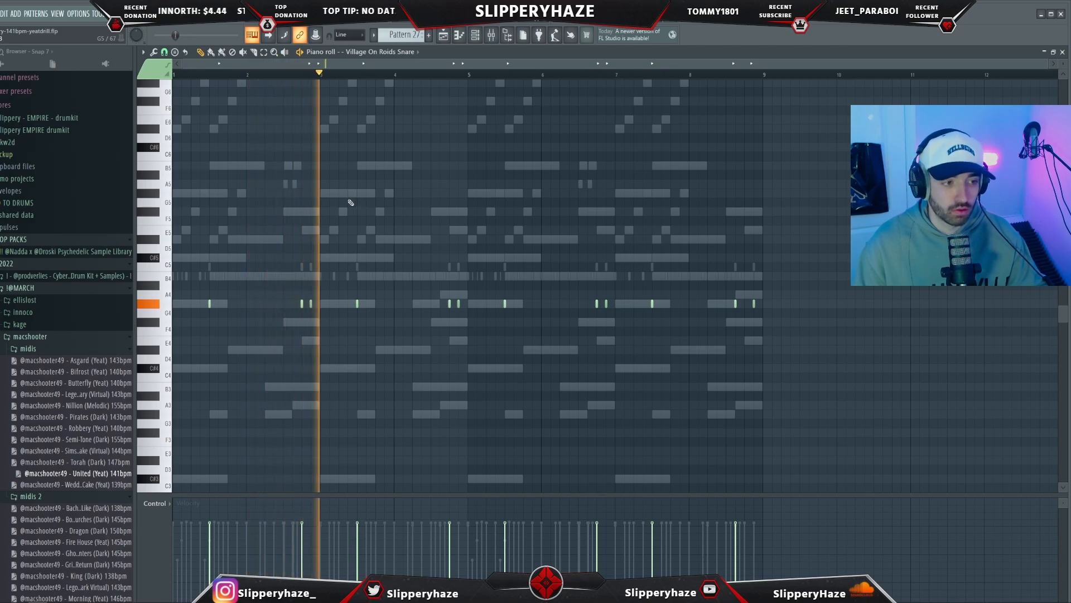
Add CAMV2 SNARE 9 accents at the ends of bars 2, 4 and 6, with a rising-velocity snare fill in bar 8.
scroll(462, 231, "up", 1)
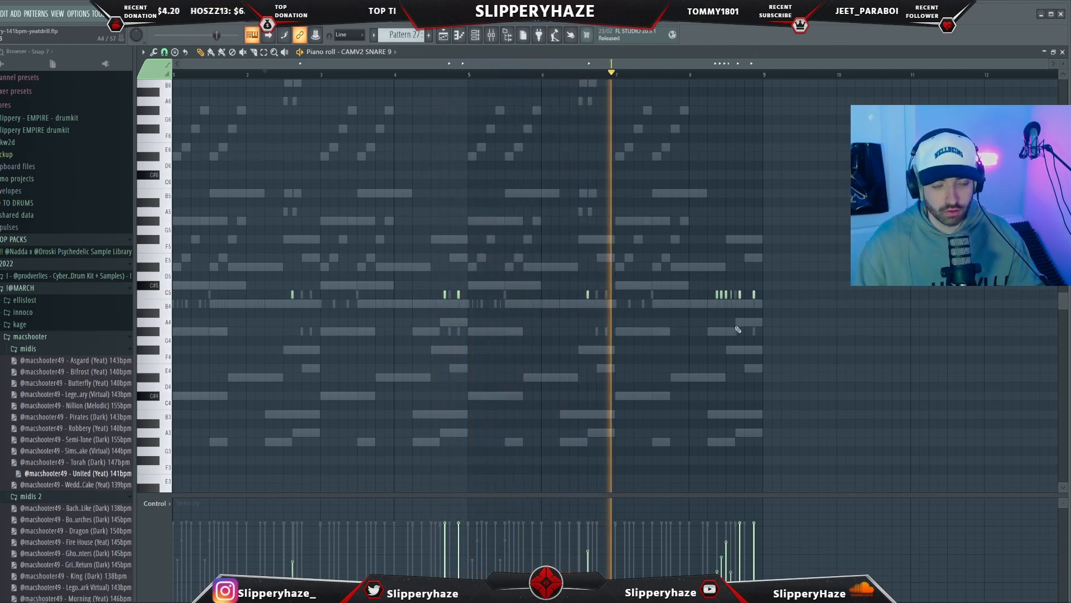
scroll(767, 333, "up", 2)
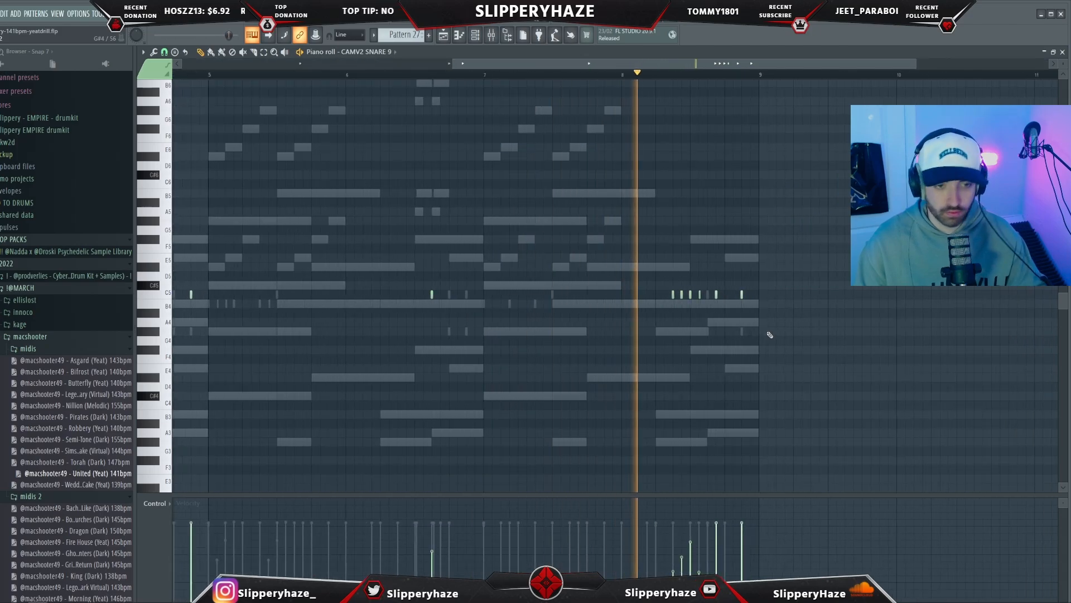
scroll(767, 334, "down", 2)
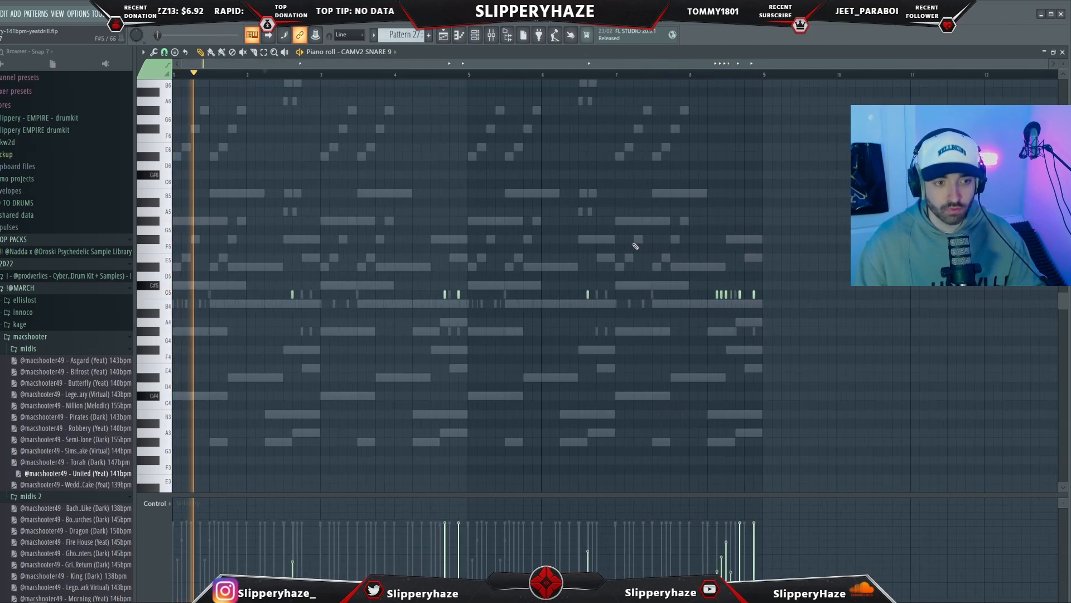
Open the Pyrex hihat channel and review Fruity Reeverb 2 and Fruity parametric EQ 2 on its mixer insert.
key("F6")
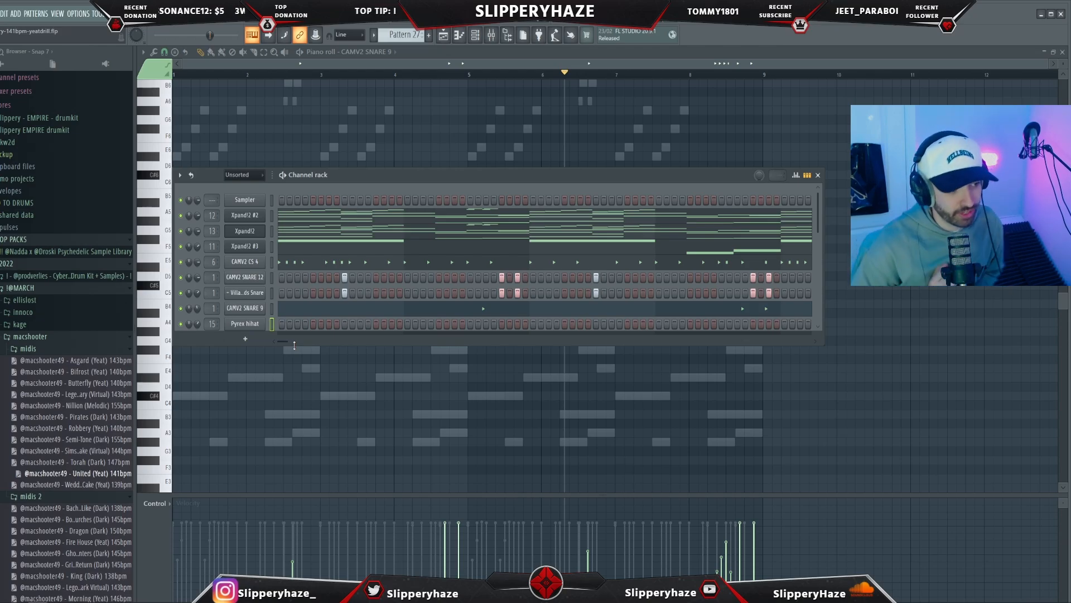
left_click(245, 323)
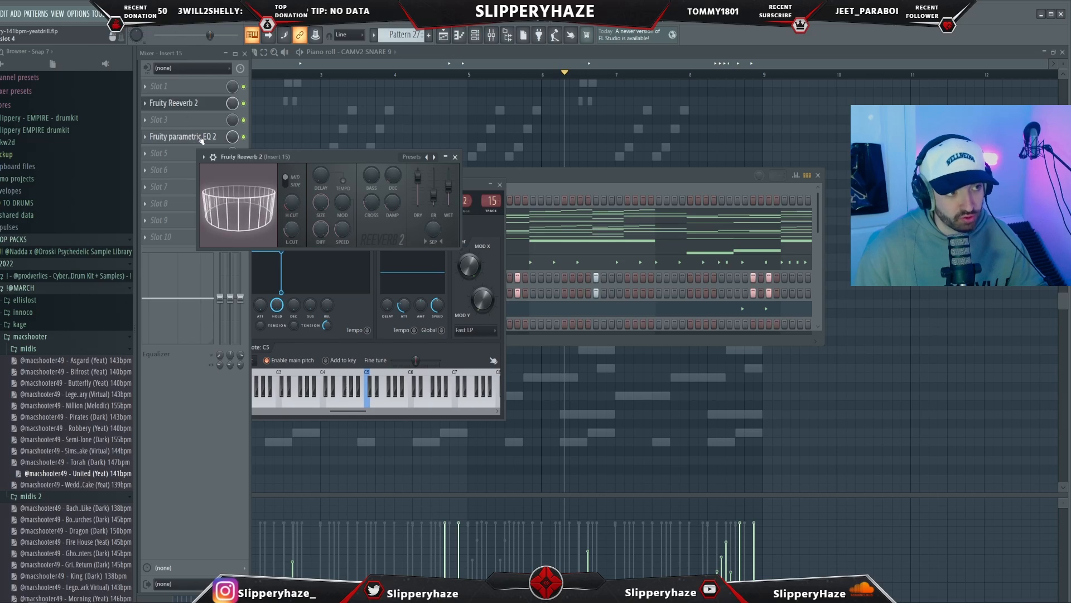
left_click(200, 137)
left_click(159, 140)
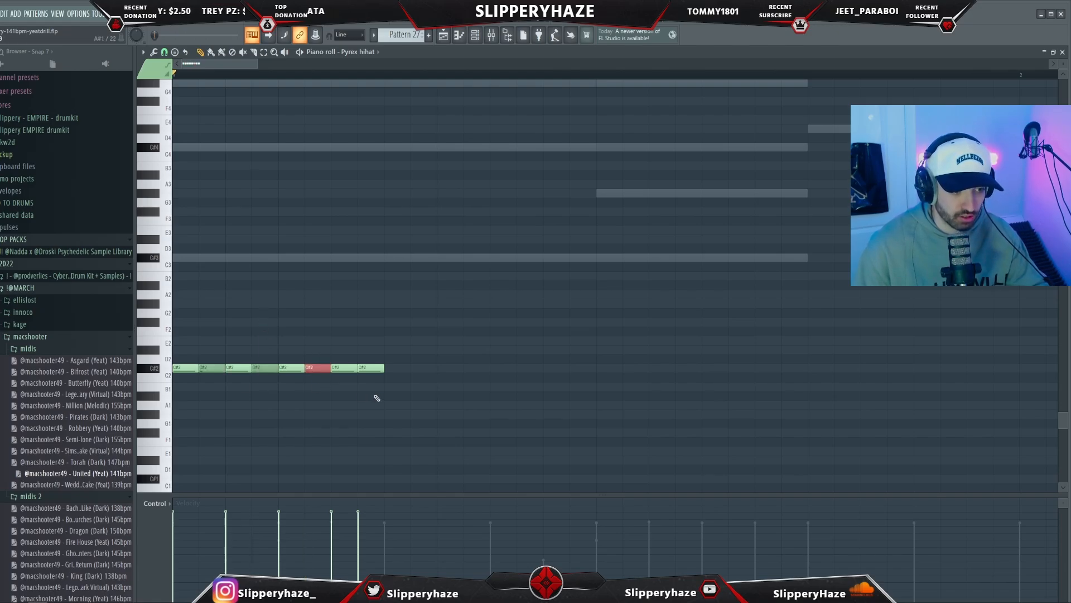
Play back the eight-note Pyrex hihat run at the start of bar 1.
key("space")
scroll(375, 373, "down", 3)
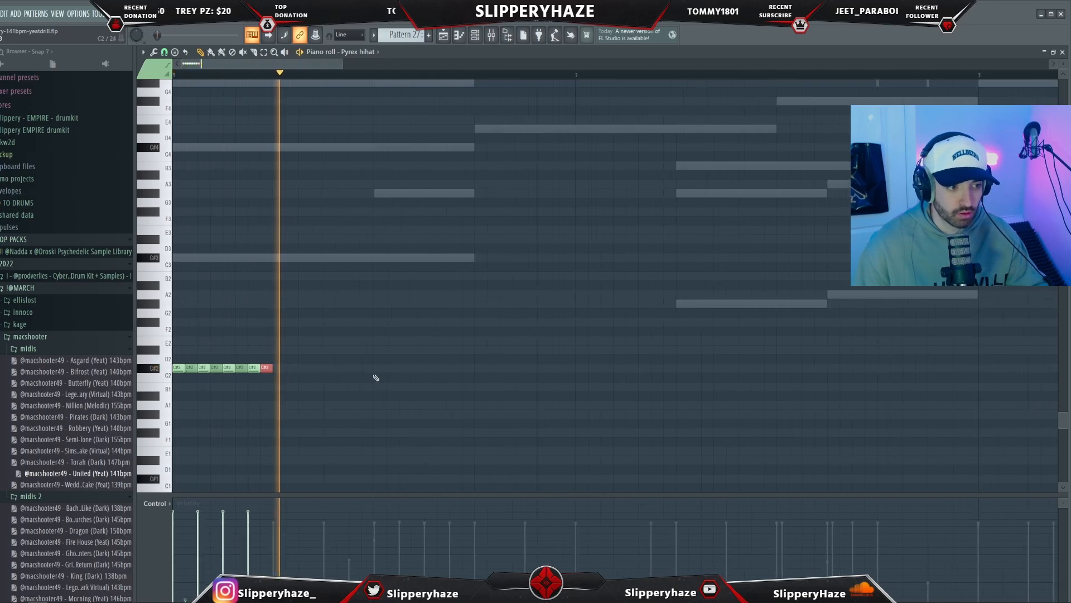
key("space")
key("space")
Duplicate the eight-note hi-hat run and shift the copy along bar 1, leaving a gap after the first run.
left_click_drag(323, 378, 43, 350)
key("space")
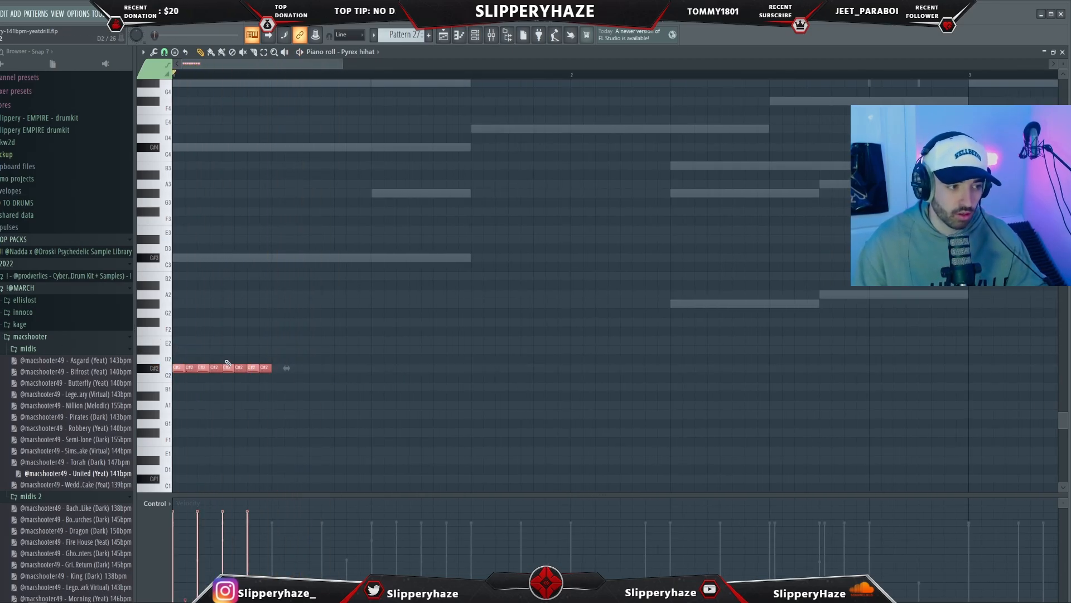
key("space")
key("ctrl+b")
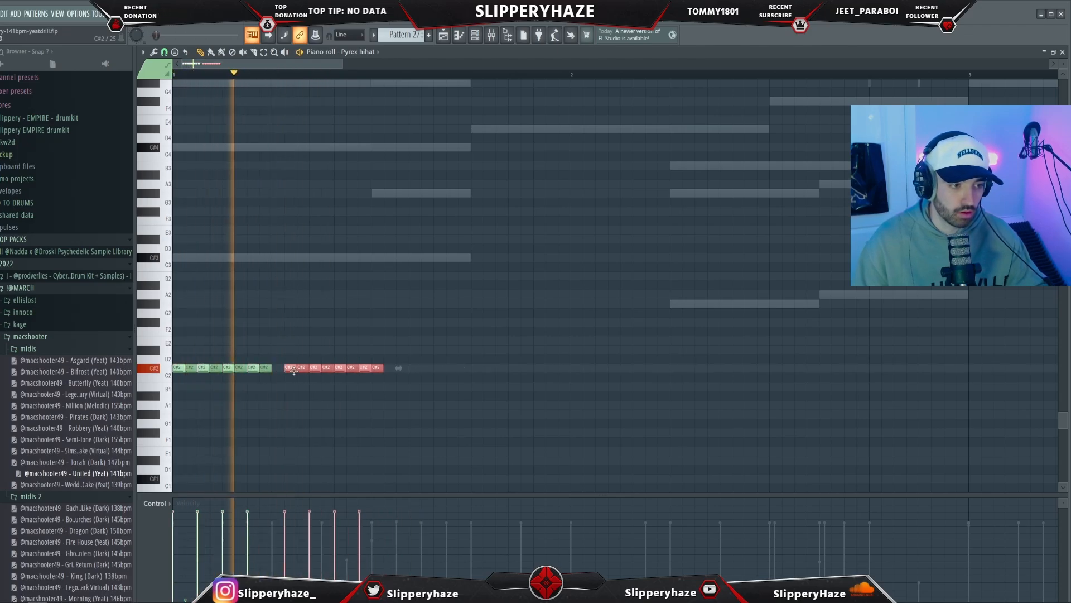
left_click_drag(293, 371, 331, 372)
key("space")
key("space")
scroll(310, 407, "down", 2)
left_click(303, 407, "ctrl")
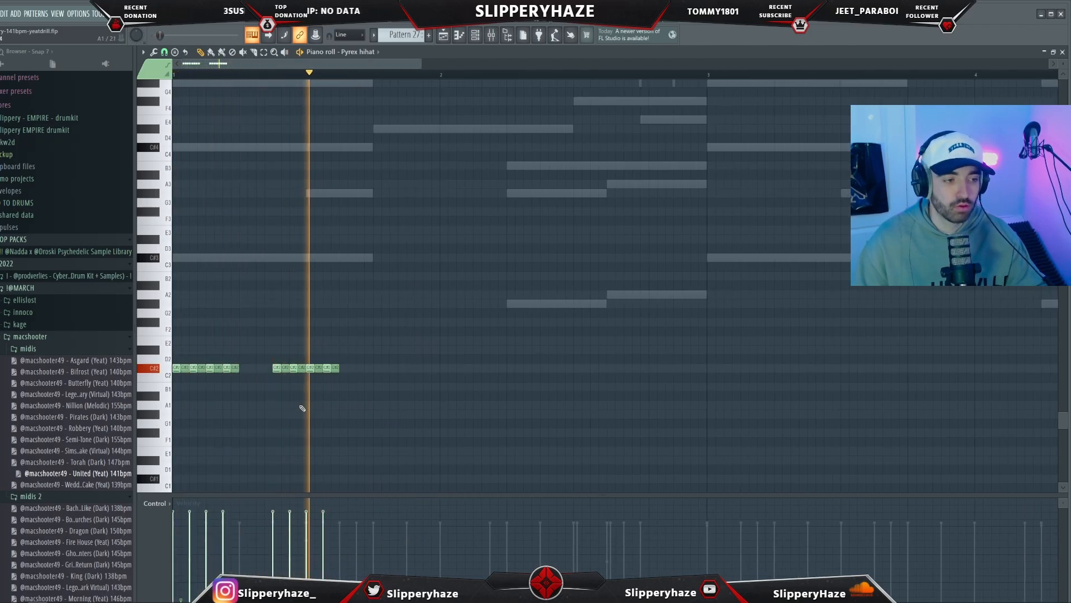
Shorten the second hi-hat run to five notes and add a fading, descending roll from C#4 at the end of bar 1.
key("space")
key("space")
right_click(319, 369)
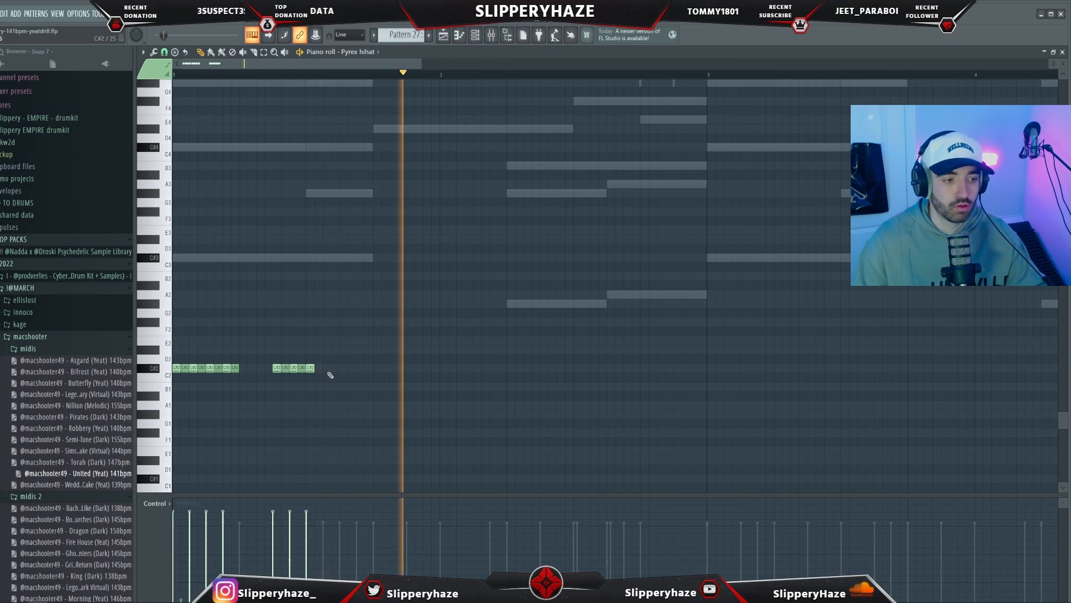
key("space")
key("space")
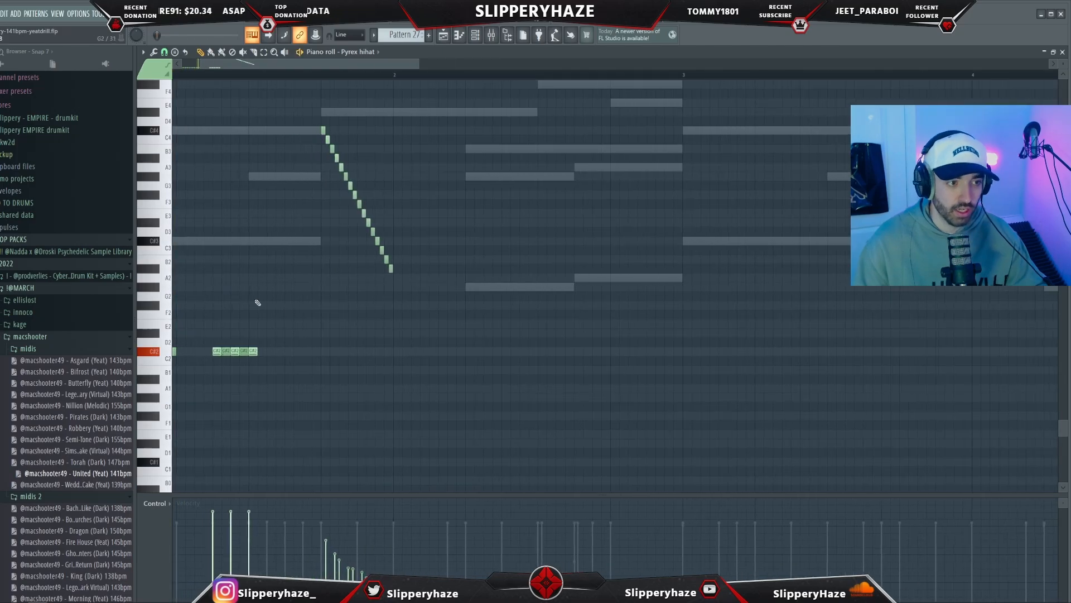
Place the eight-note hi-hat run in bar 2, duplicate it right after itself, and append four more notes.
key("space")
scroll(279, 328, "down", 3, "ctrl")
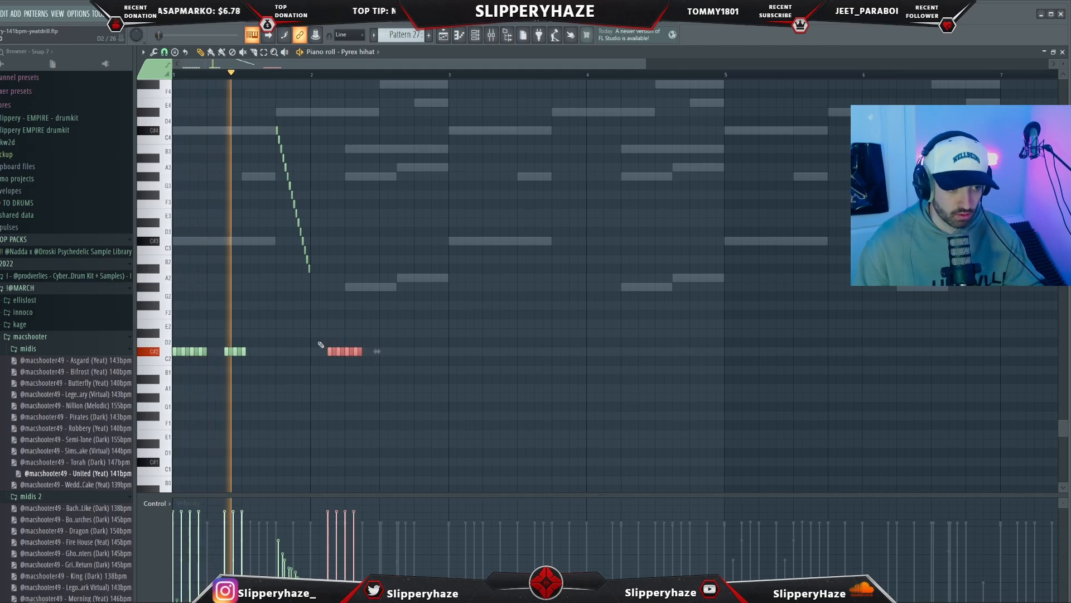
key("ctrl+b")
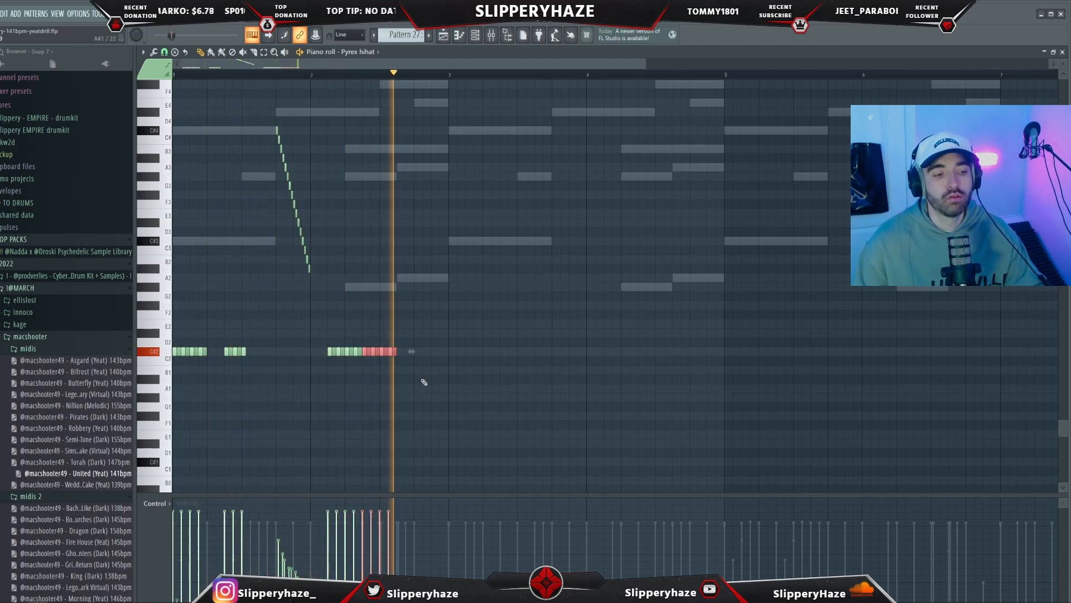
left_click_drag(421, 347, 382, 352)
key("ctrl+b")
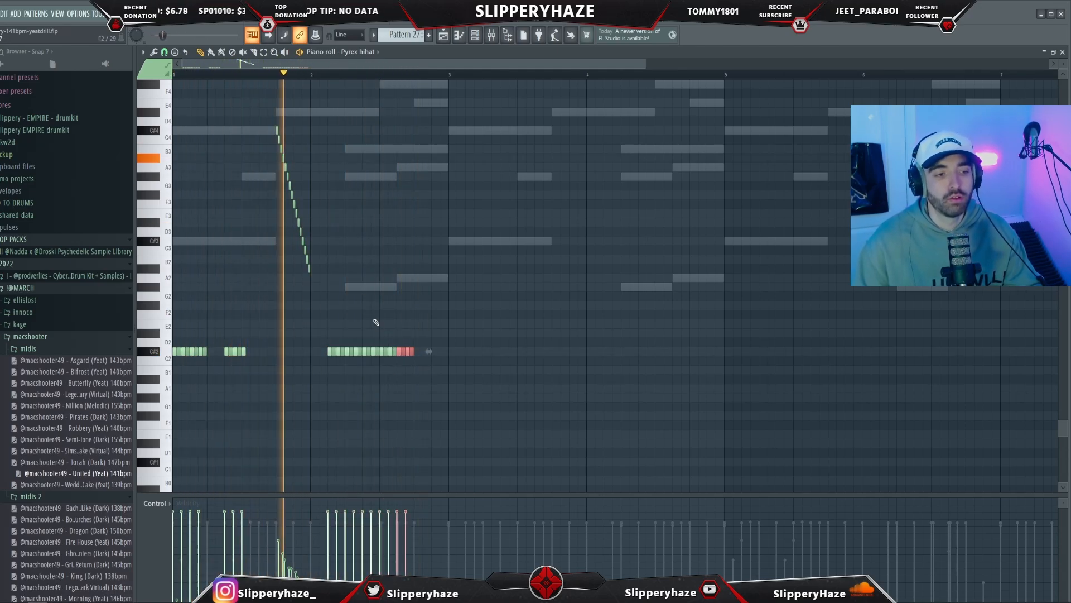
key("ctrl+d")
Continue the hi-hat runs through bars 3 and 4, ending bar 4 with a fill of falling and rising pitches.
scroll(380, 315, "down", 2, "ctrl")
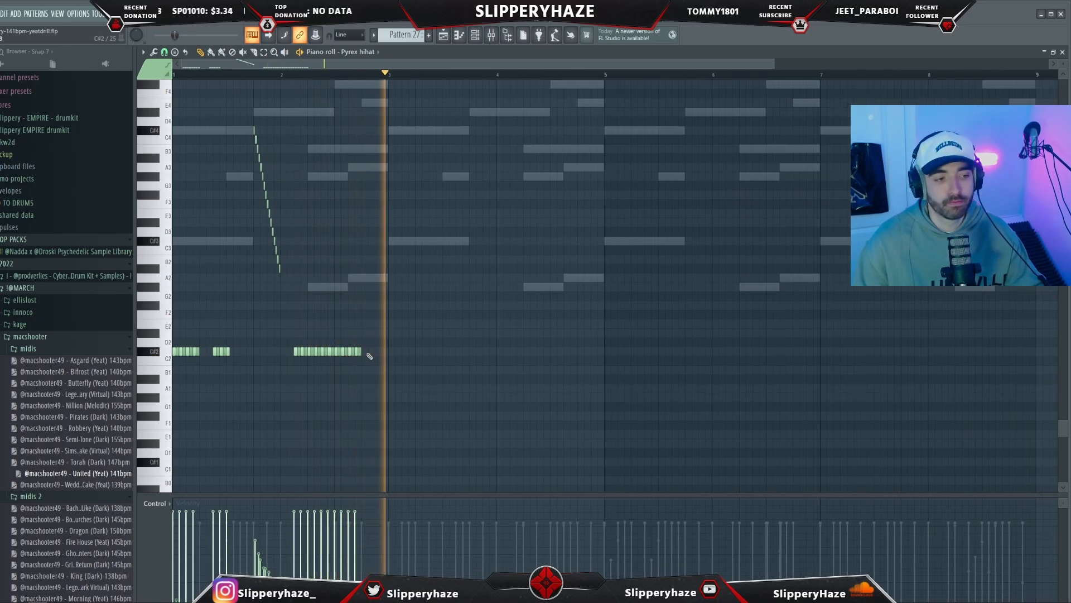
key("space")
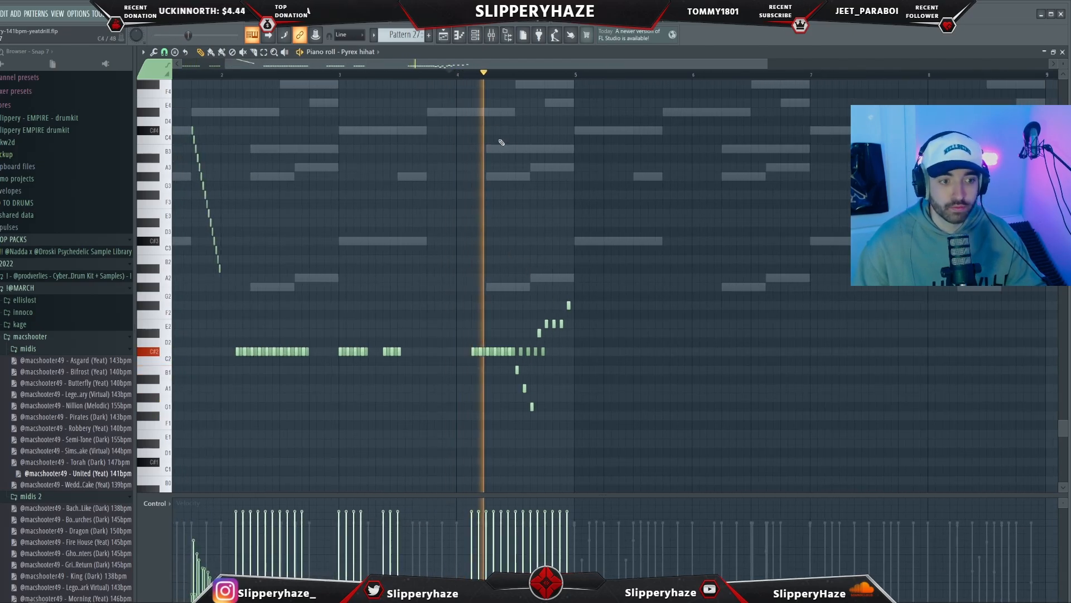
scroll(526, 312, "down", 2)
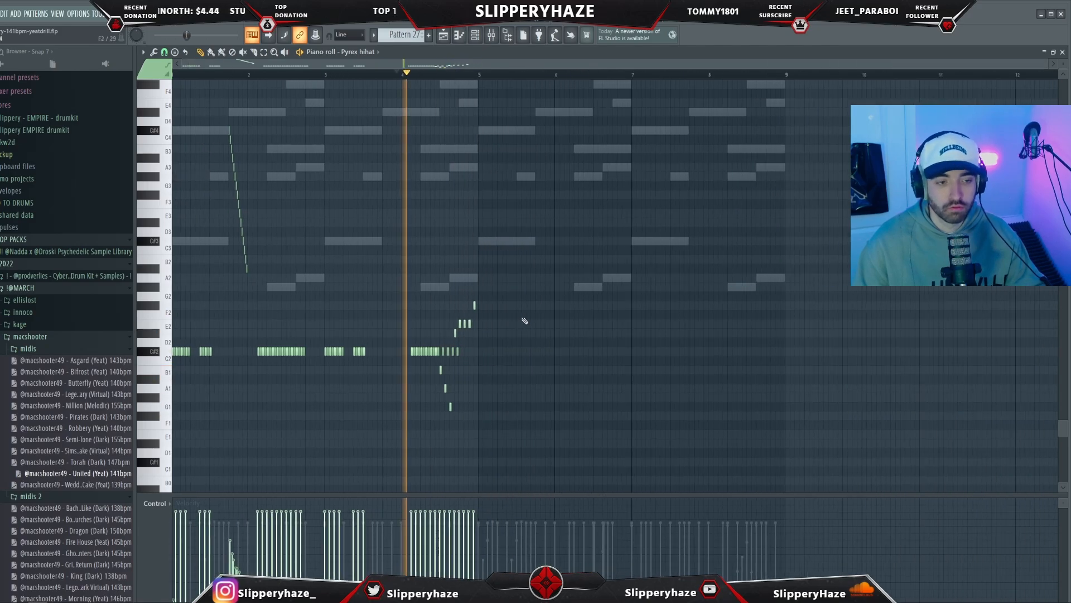
Duplicate the four-bar hi-hat pattern into bars 5 to 8, adding a rising roll before bar 5's falling roll and varying the velocities.
scroll(502, 418, "up", 2)
key("ctrl+a")
key("ctrl+b")
scroll(482, 301, "down", 1)
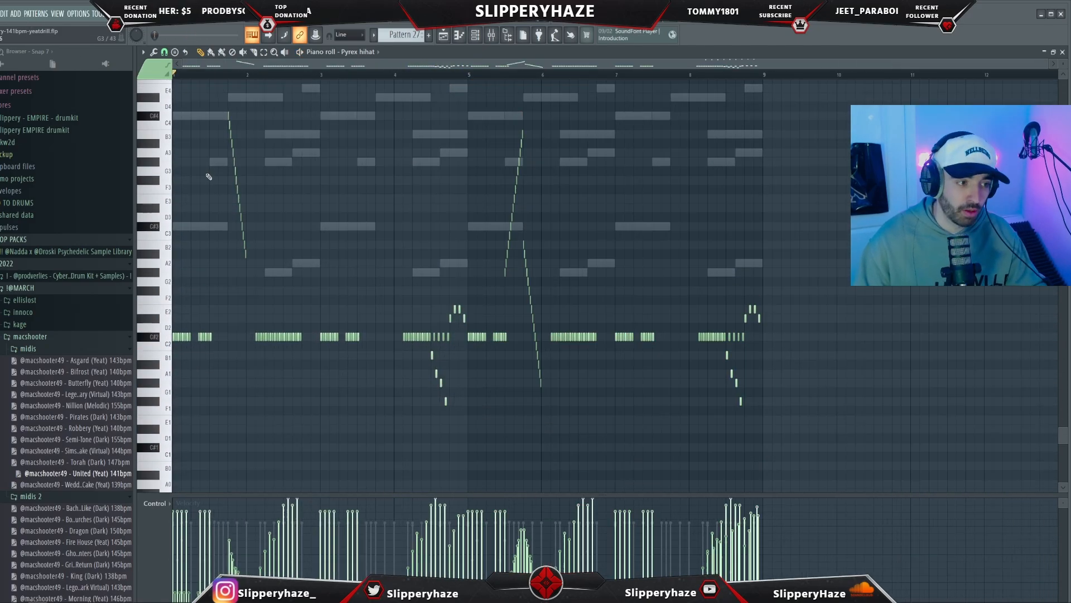
Examine the complete eight-bar Pyrex hihat pattern and play it back with the beat.
scroll(204, 216, "up", 3)
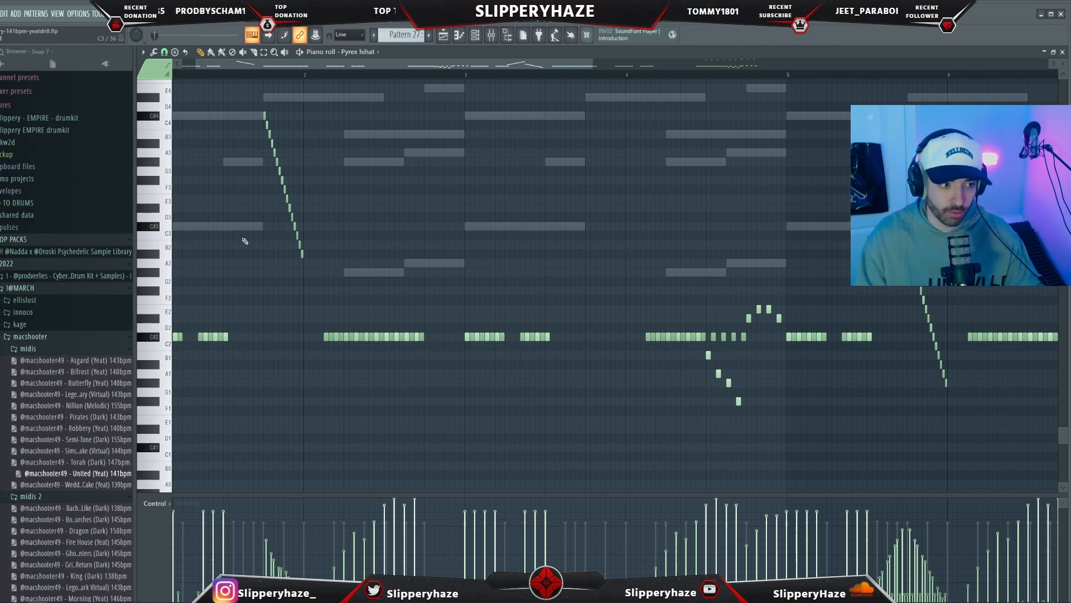
scroll(272, 258, "down", 2)
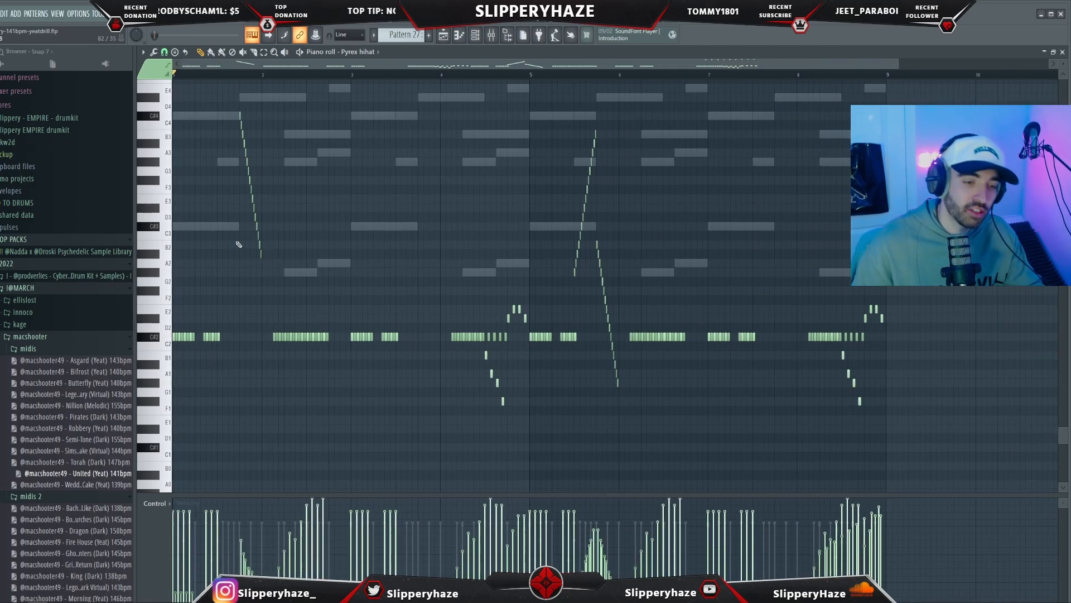
key("space")
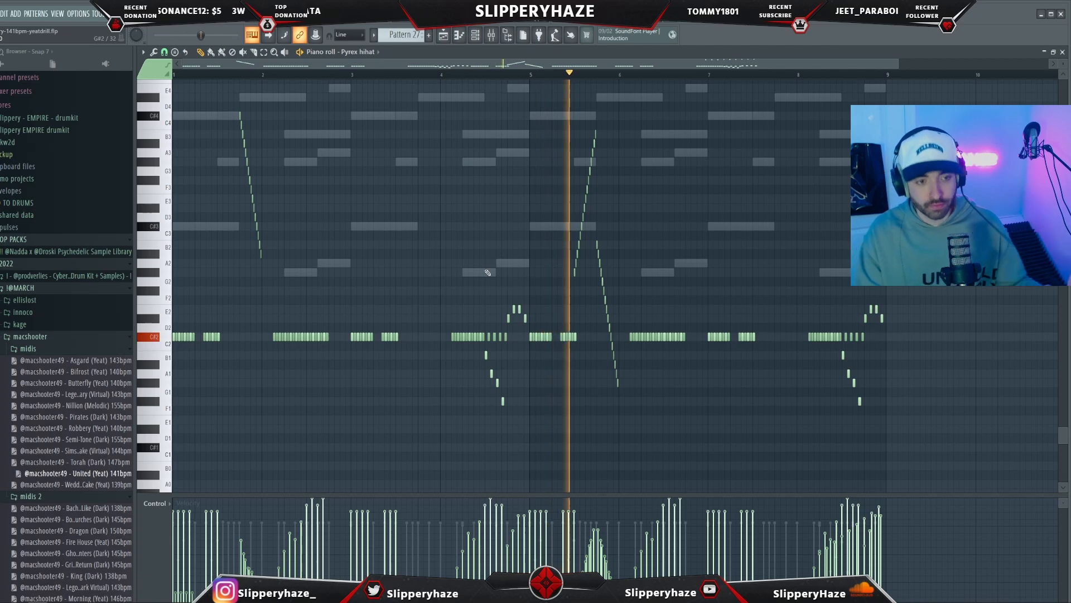
Lower the selected C#5 bell note in bar 2 by one octave to C#4 and play the beat back.
scroll(690, 281, "down", 1)
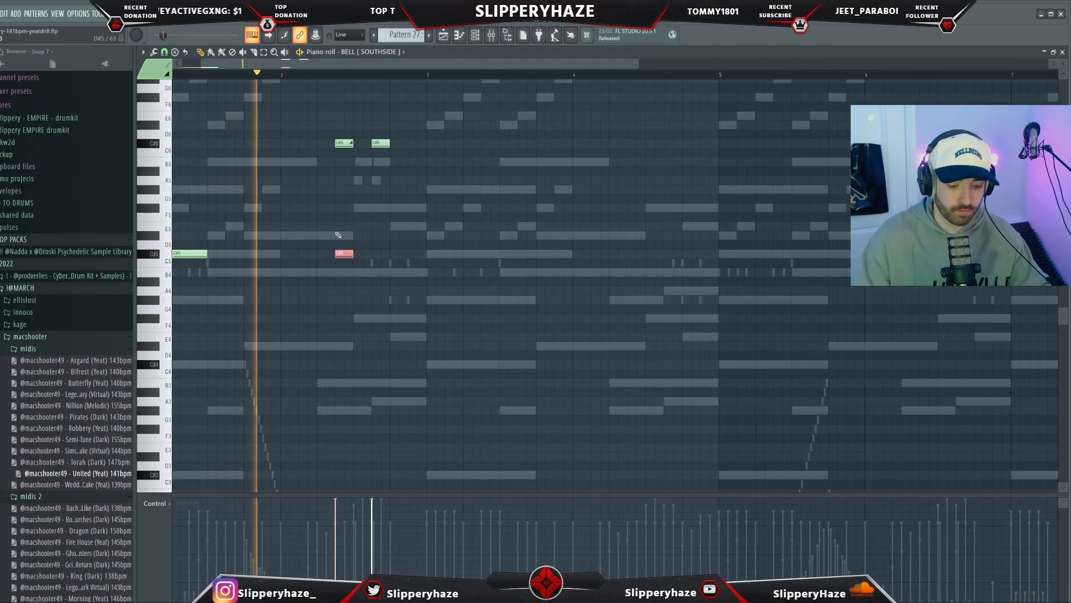
key("ctrl+Down")
scroll(366, 228, "down", 1)
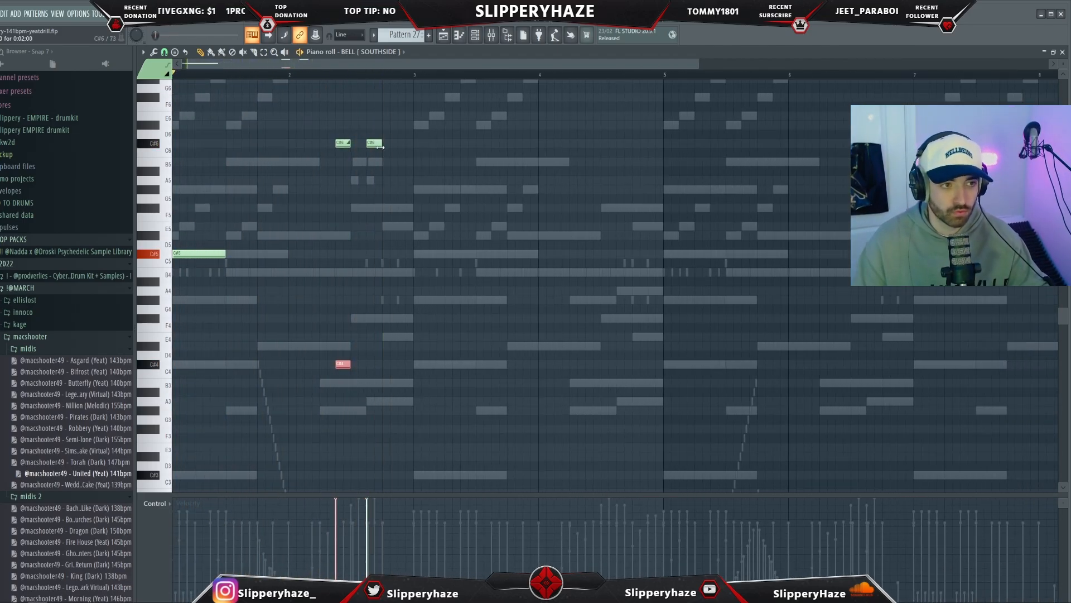
key("space")
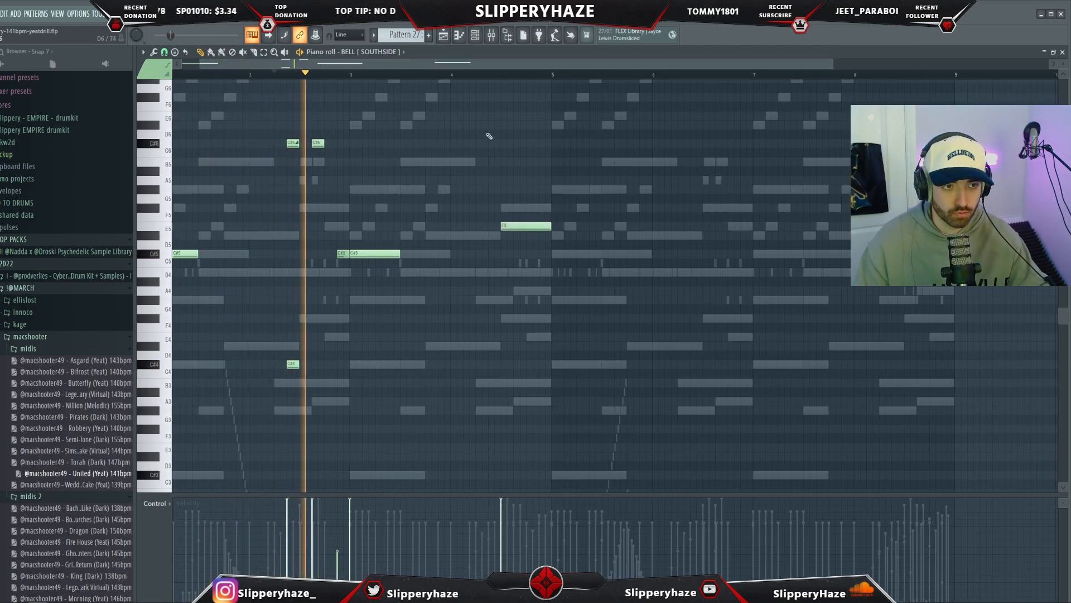
Extend the bell melody with four C#5 notes of falling velocity in bar 5, a C#5 at bar 7 and a B4 ending bar 8.
scroll(490, 136, "down", 1)
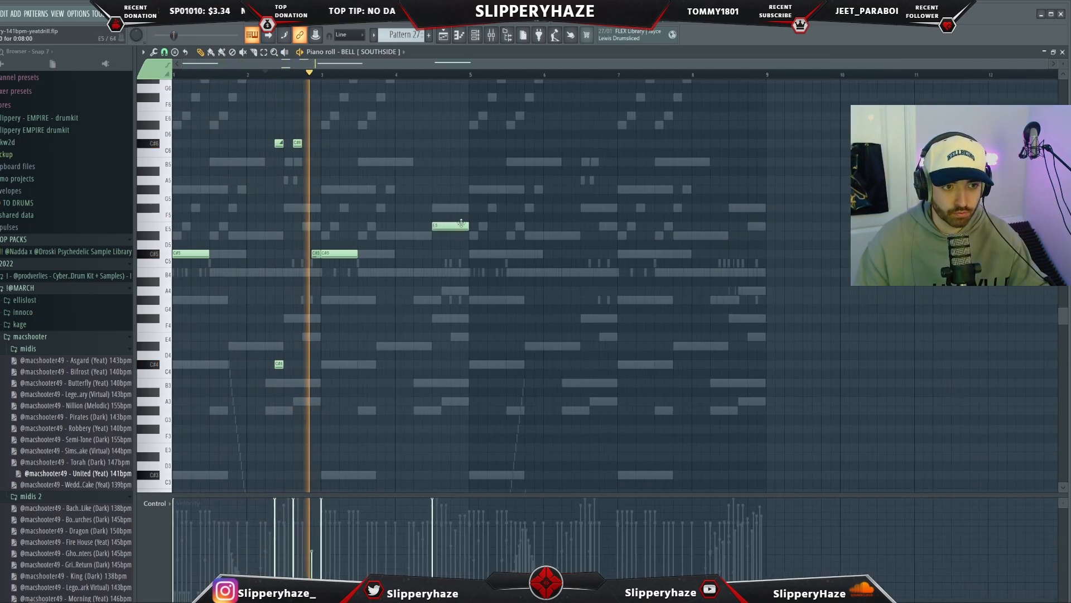
left_click(472, 254)
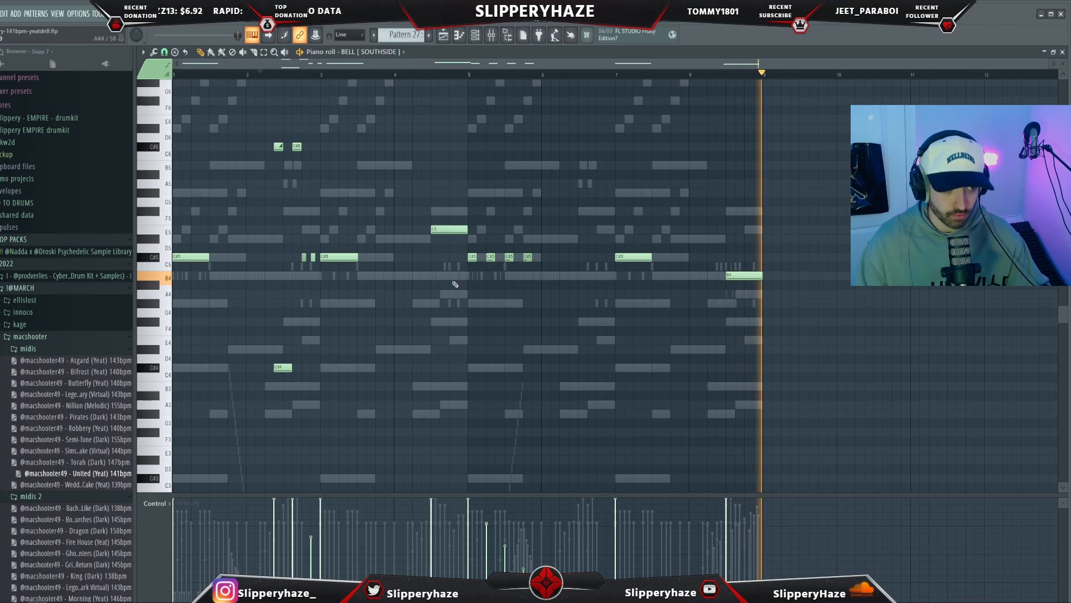
key("space")
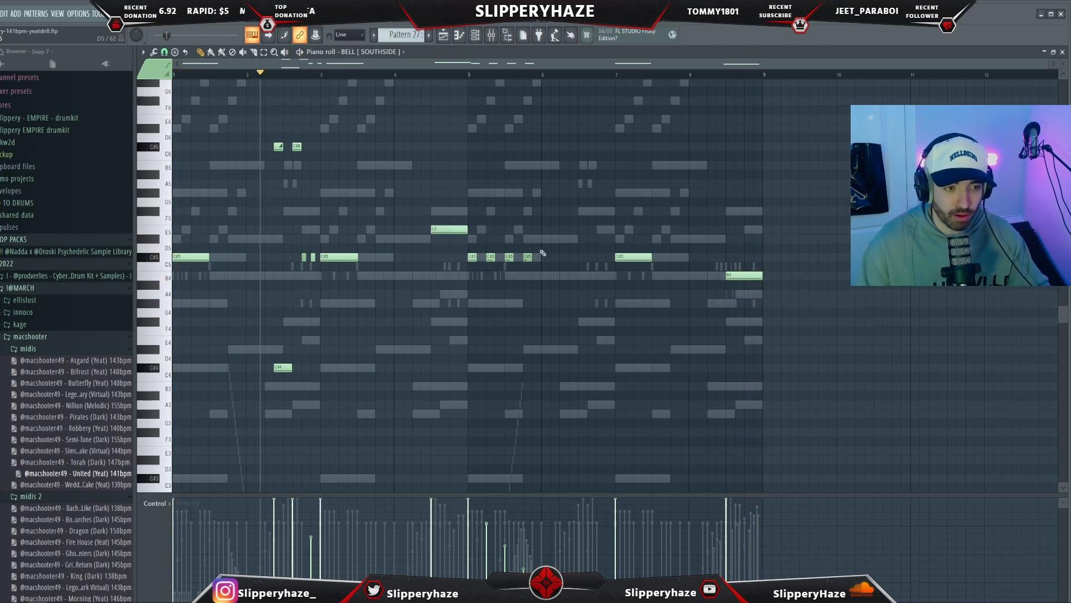
scroll(473, 258, "up", 3)
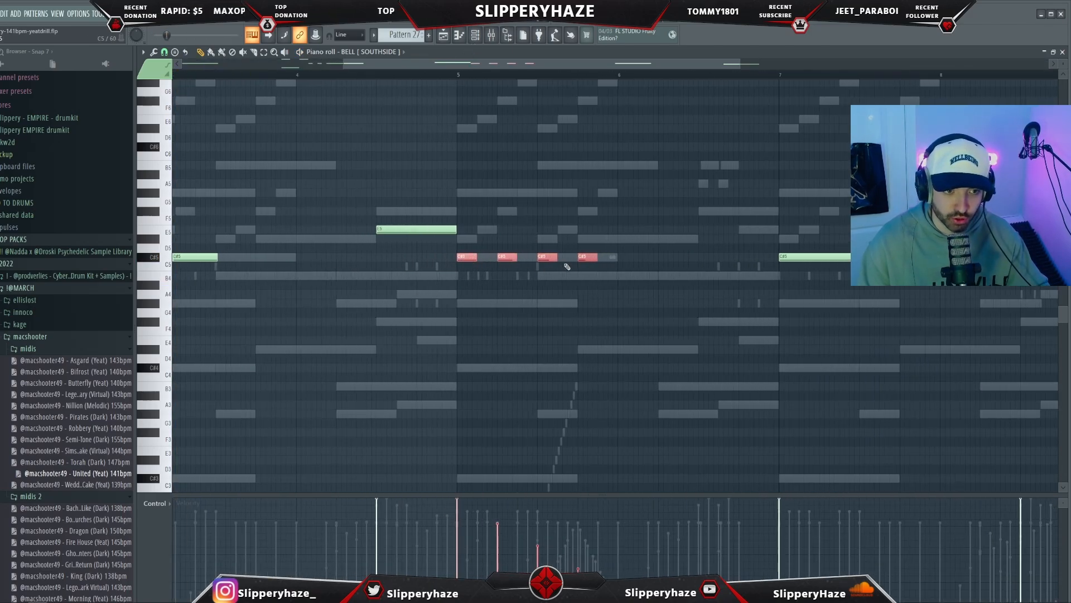
scroll(145, 144, "down", 1)
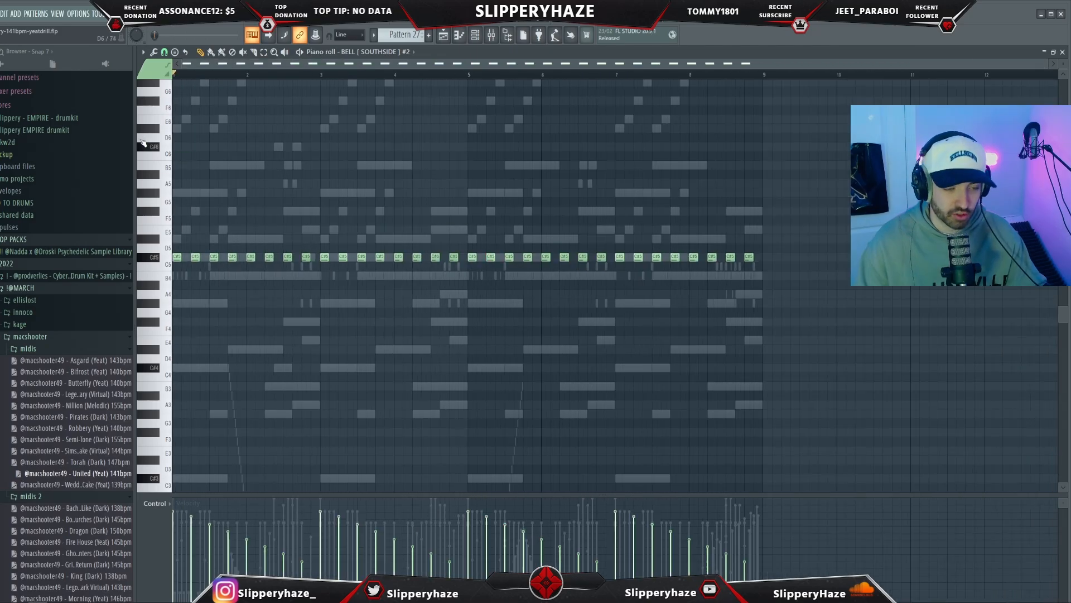
Examine the BELL [ SOUTHSIDE ] #2 pattern of evenly repeated C#5 notes and play it back.
scroll(145, 144, "up", 1)
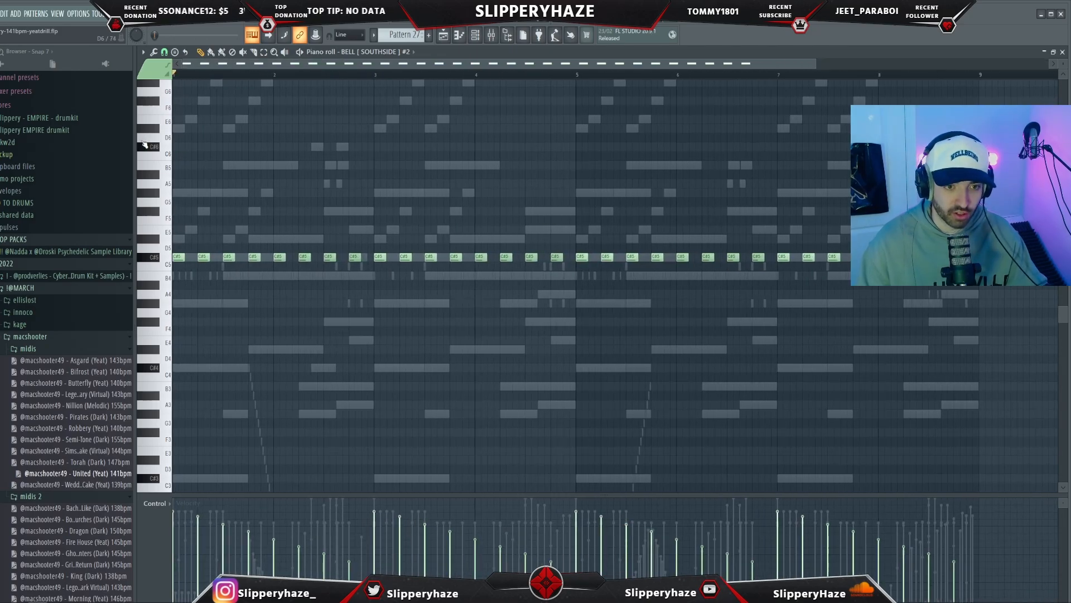
scroll(161, 148, "down", 1)
key("space")
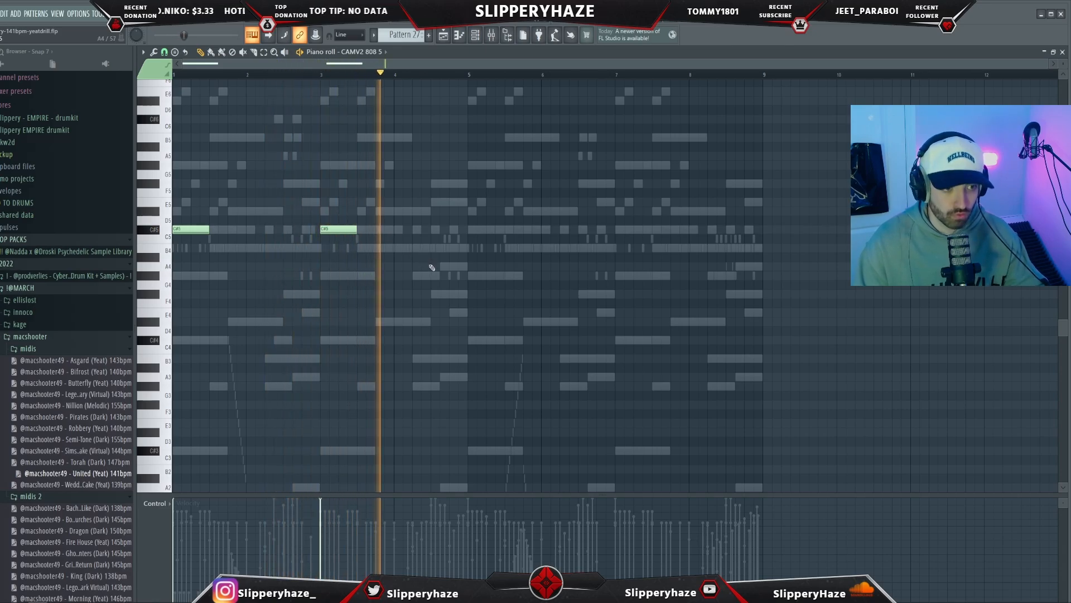
Fill bar 4 of the CAMV2 808 5 pattern with B5, C#5, E6, D#6 and A5 notes, followed by a C#5 at bar 5.
left_click(432, 268)
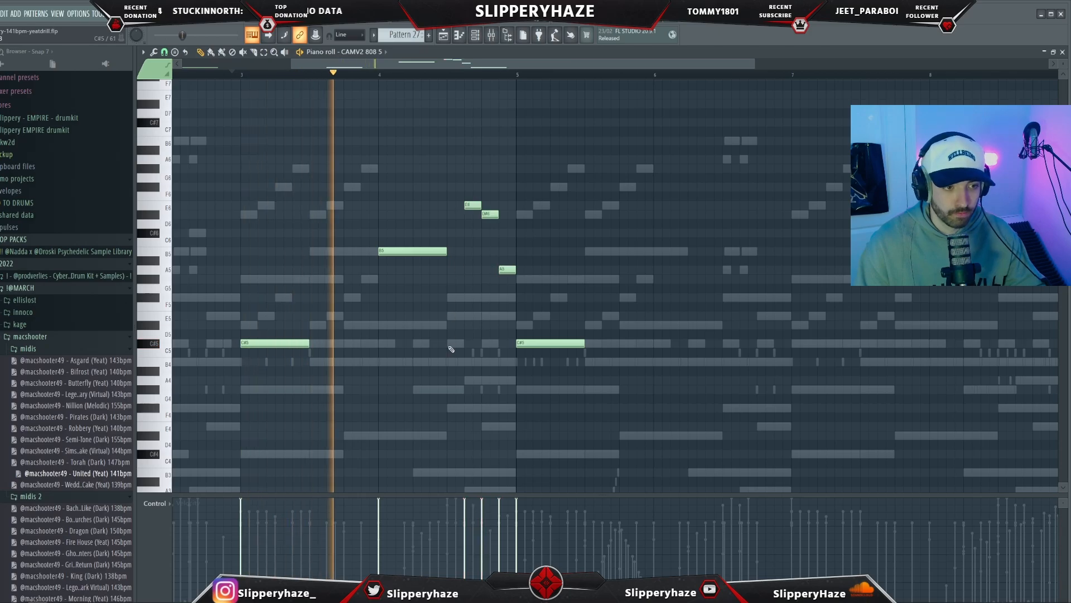
left_click(450, 344)
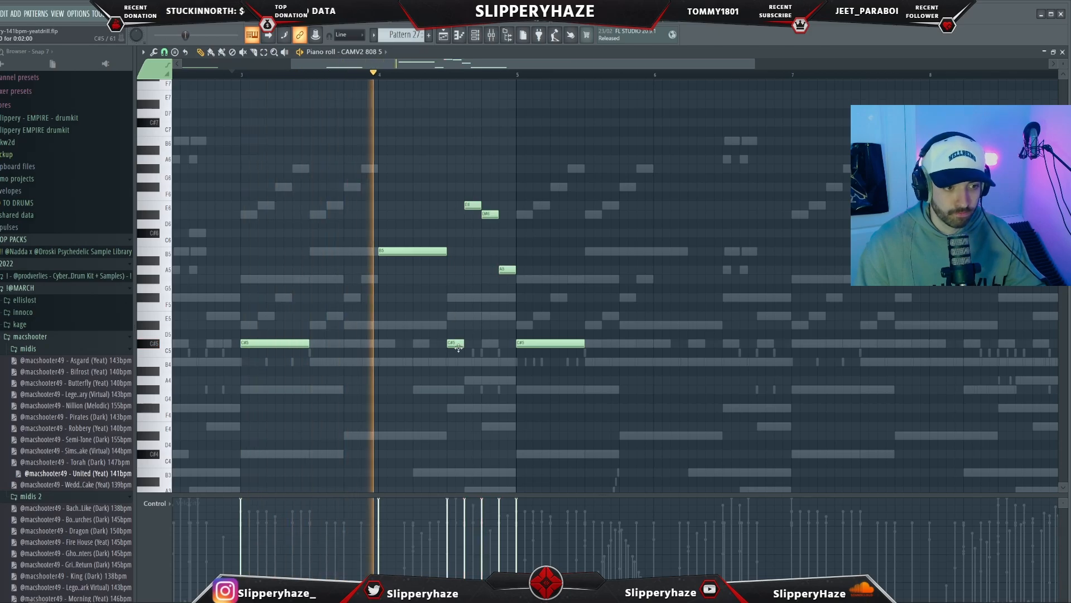
scroll(466, 331, "down", 2)
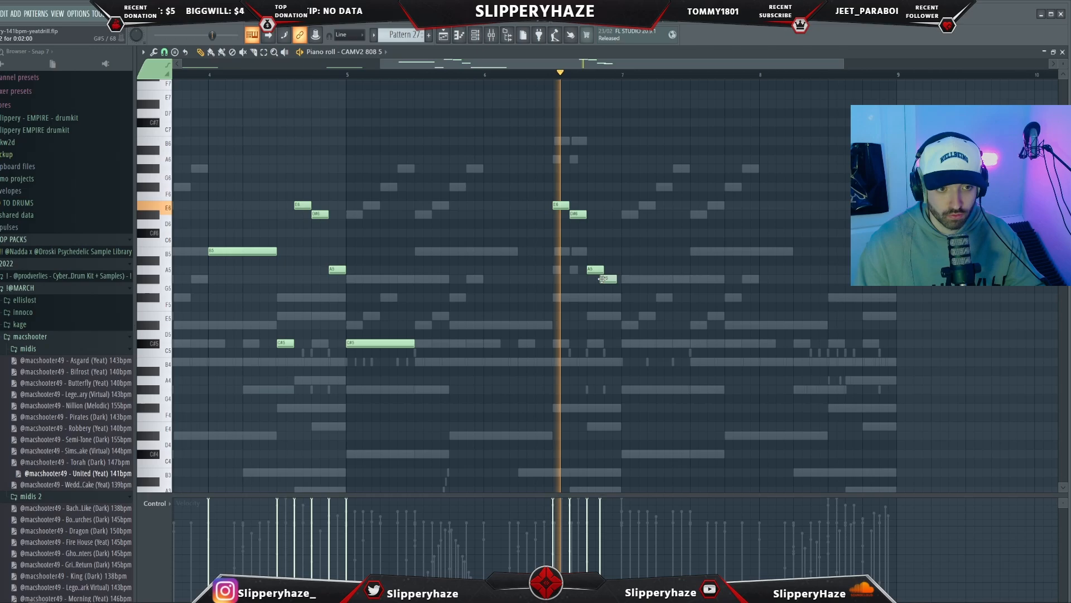
Complete the falling E6, D#6, A5, G#5 run in the second half of bar 6 and add a half-bar C#5 808 note at bar 7.
left_click_drag(603, 279, 607, 278)
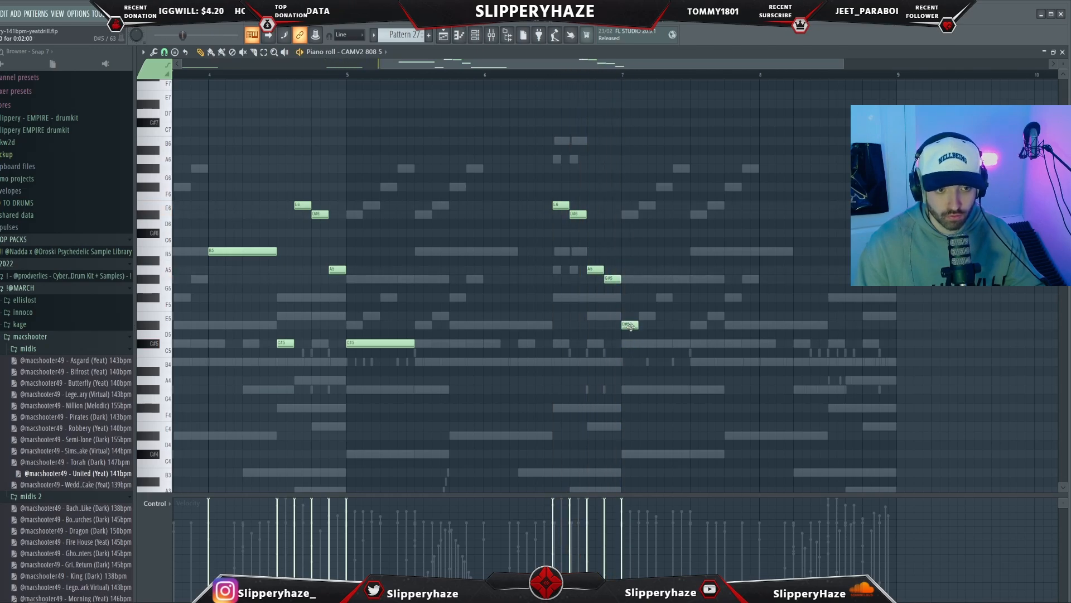
left_click_drag(631, 327, 690, 343)
scroll(664, 309, "down", 1)
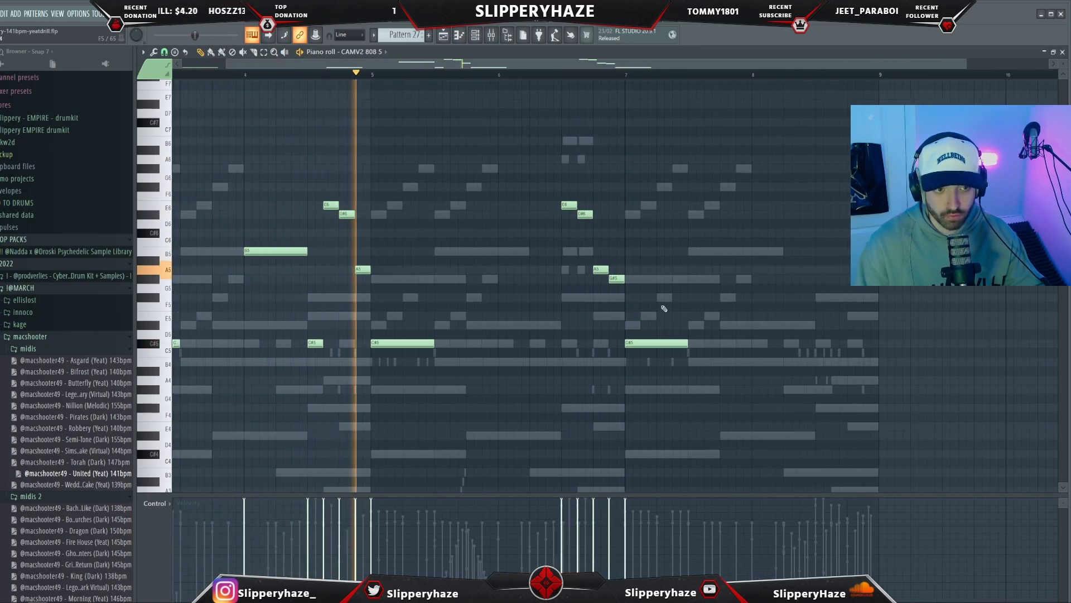
scroll(664, 308, "down", 1)
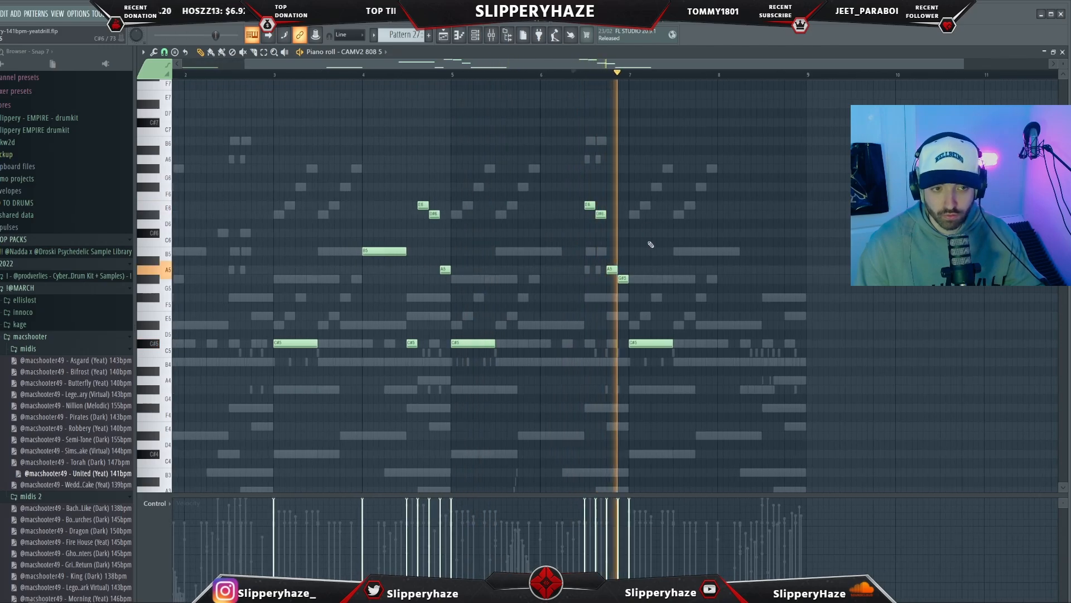
scroll(647, 307, "down", 1)
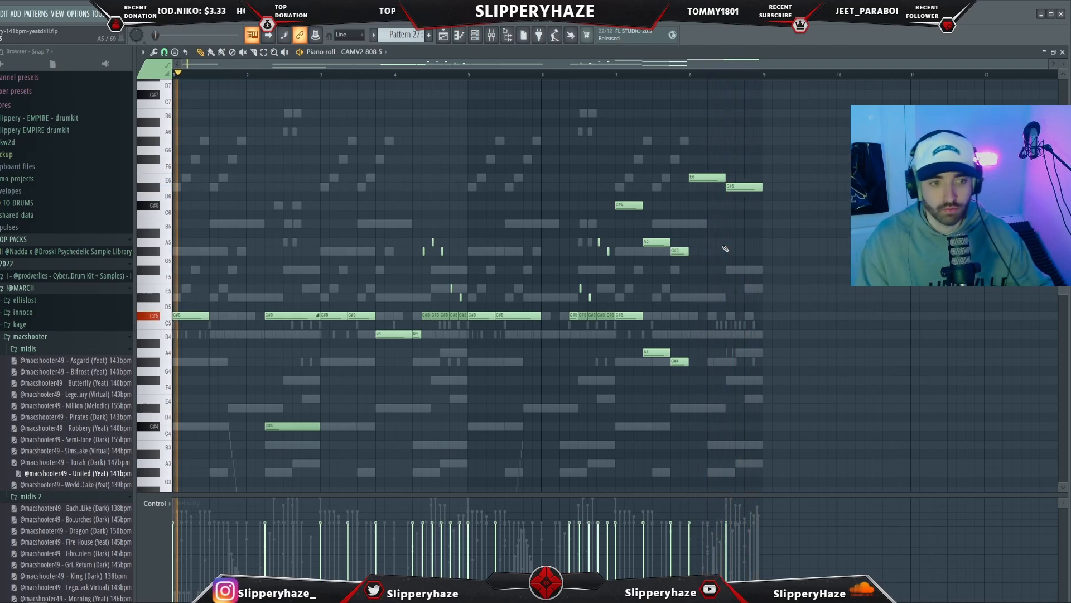
Show the playlist and examine how the drum, 808, bell and hi-hat patterns and mix-level automation are arranged while the track plays.
key("F5")
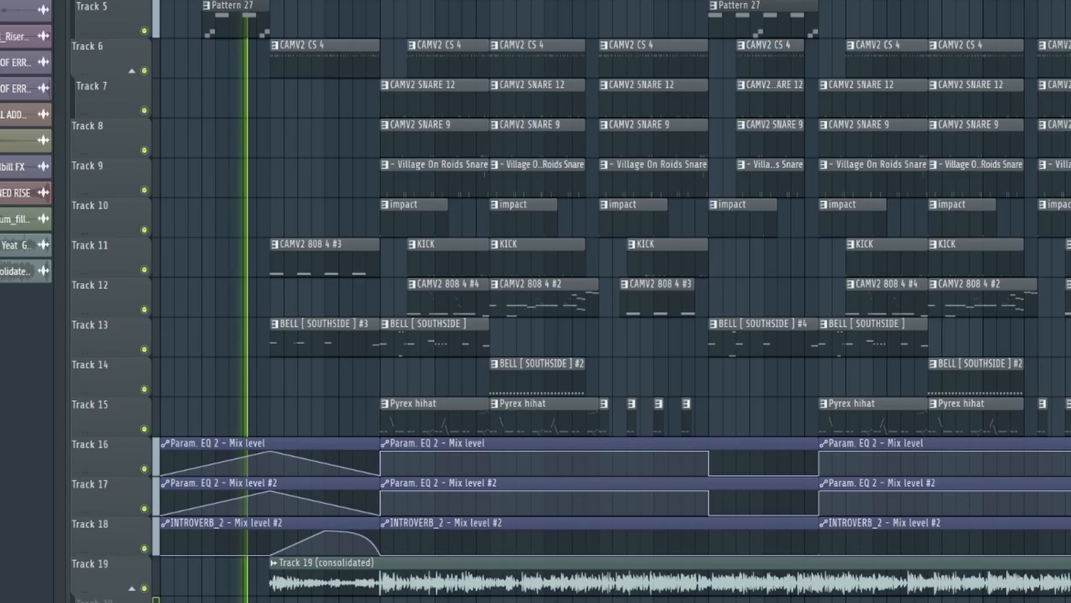
scroll(244, 301, "up", 2)
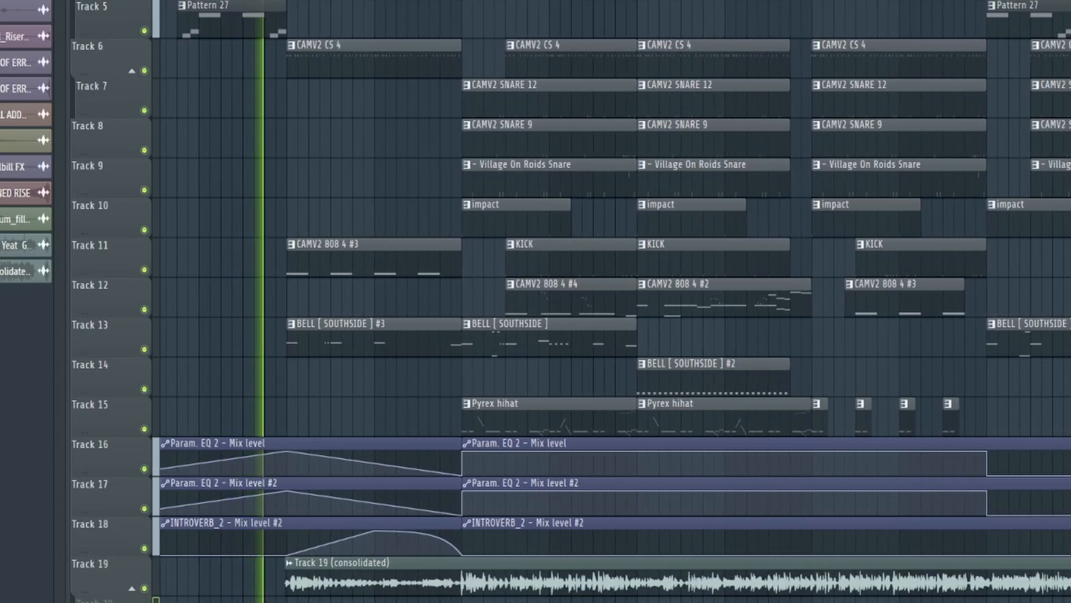
scroll(237, 301, "down", 3)
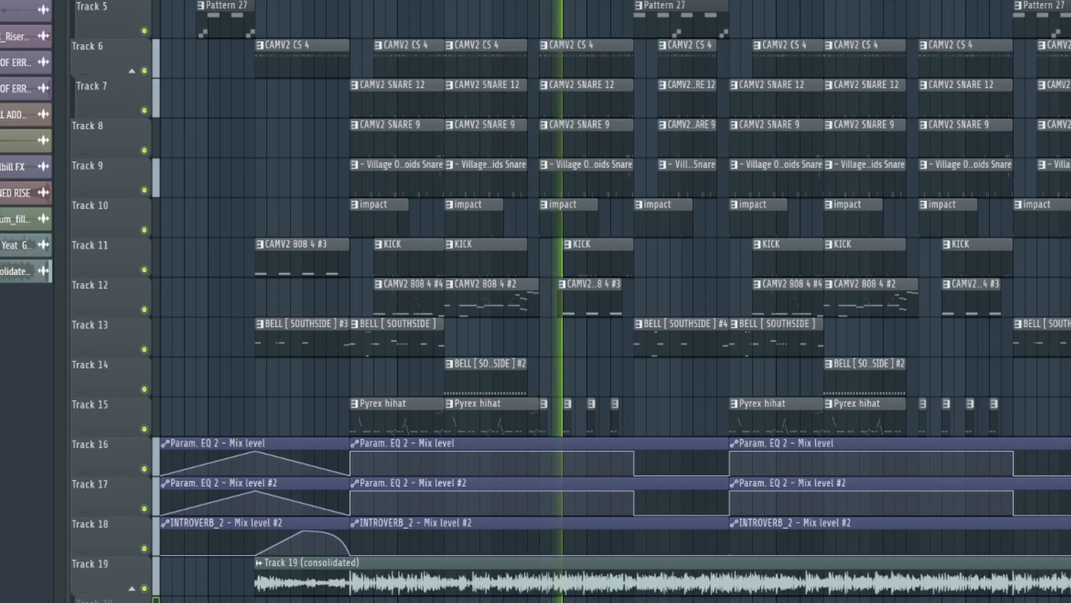
scroll(671, 96, "down", 1, "ctrl")
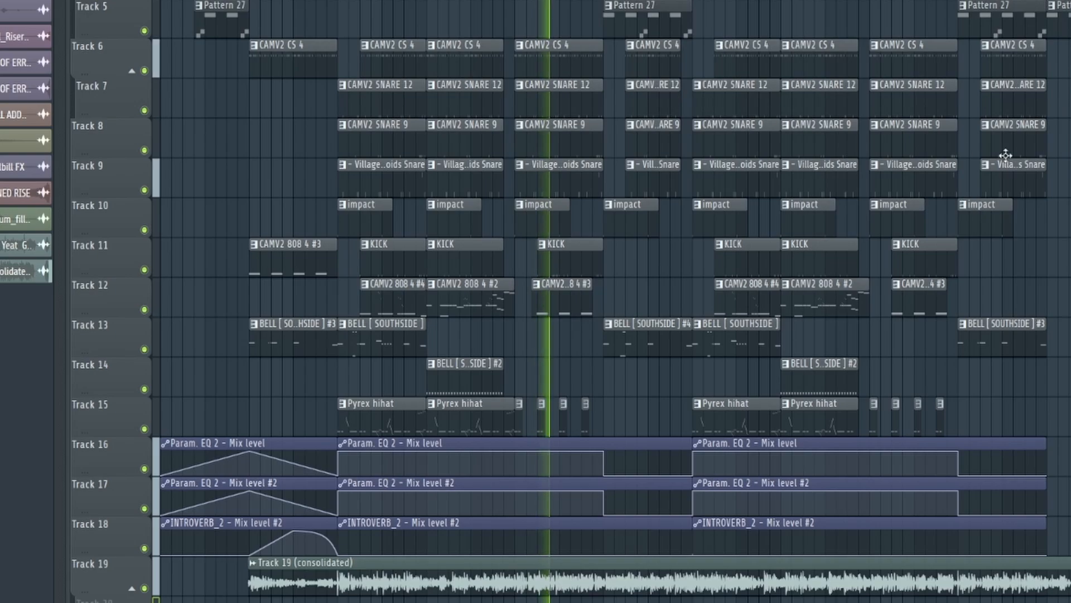
scroll(653, 89, "up", 1, "ctrl")
scroll(653, 89, "left", 1)
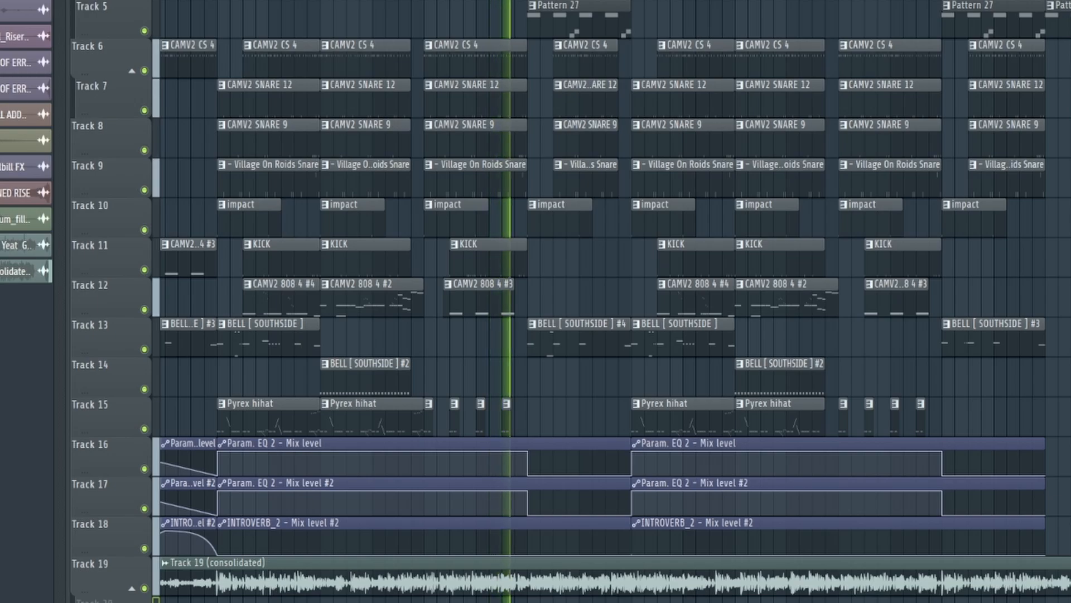
scroll(615, 301, "left", 1)
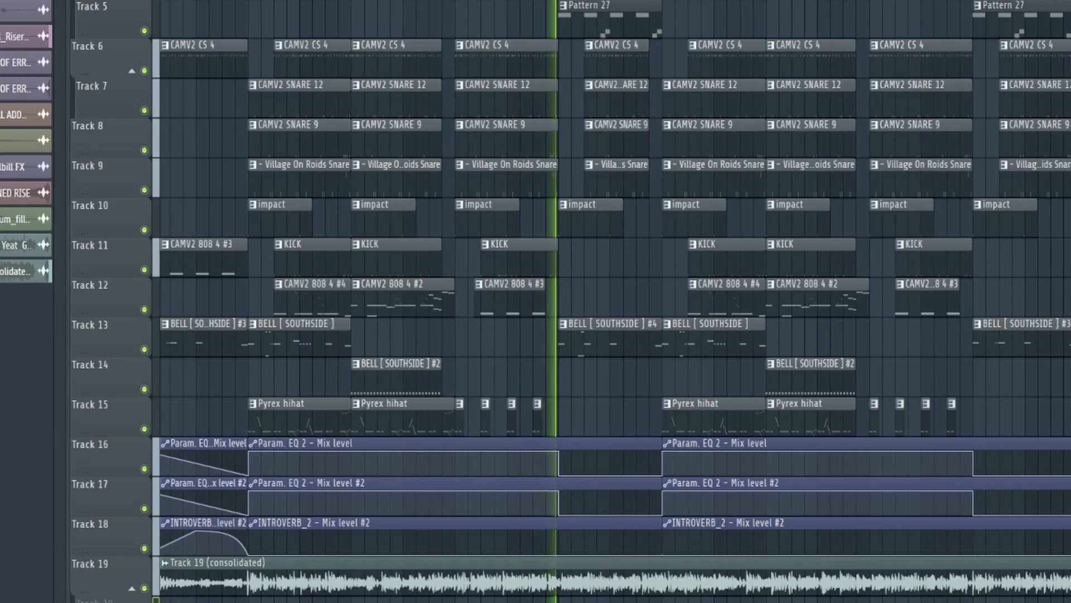